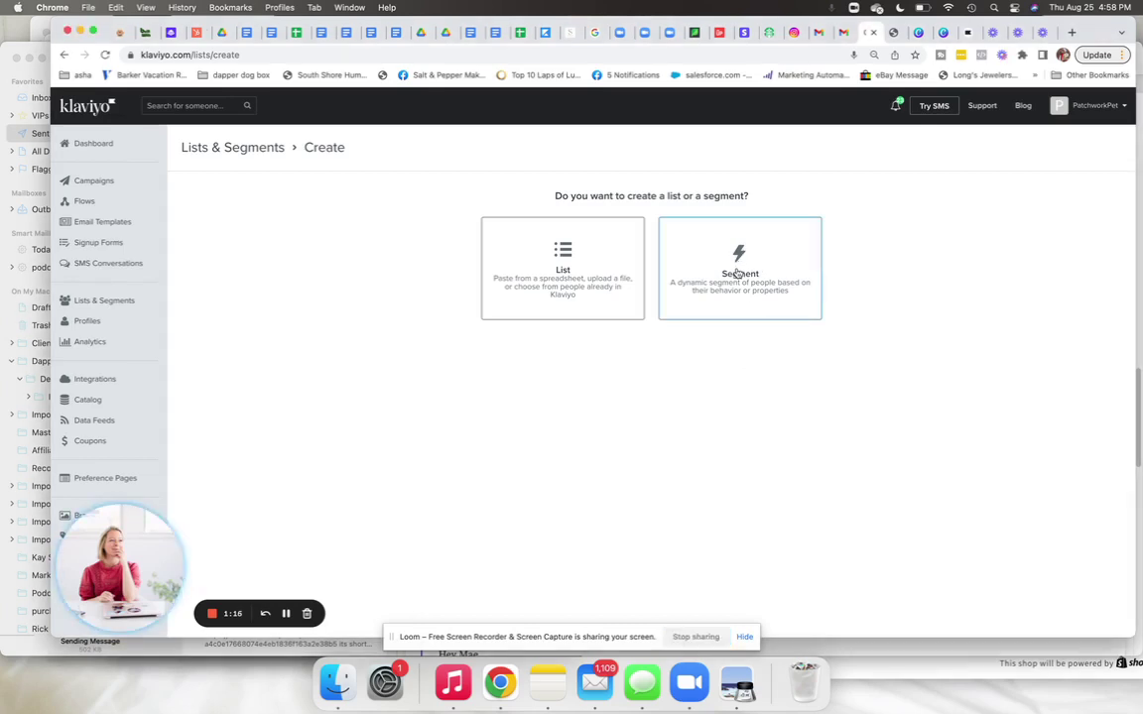
# Start a new segment and name it 'Unopens Candle Fall'.
pyautogui.click(739, 256)
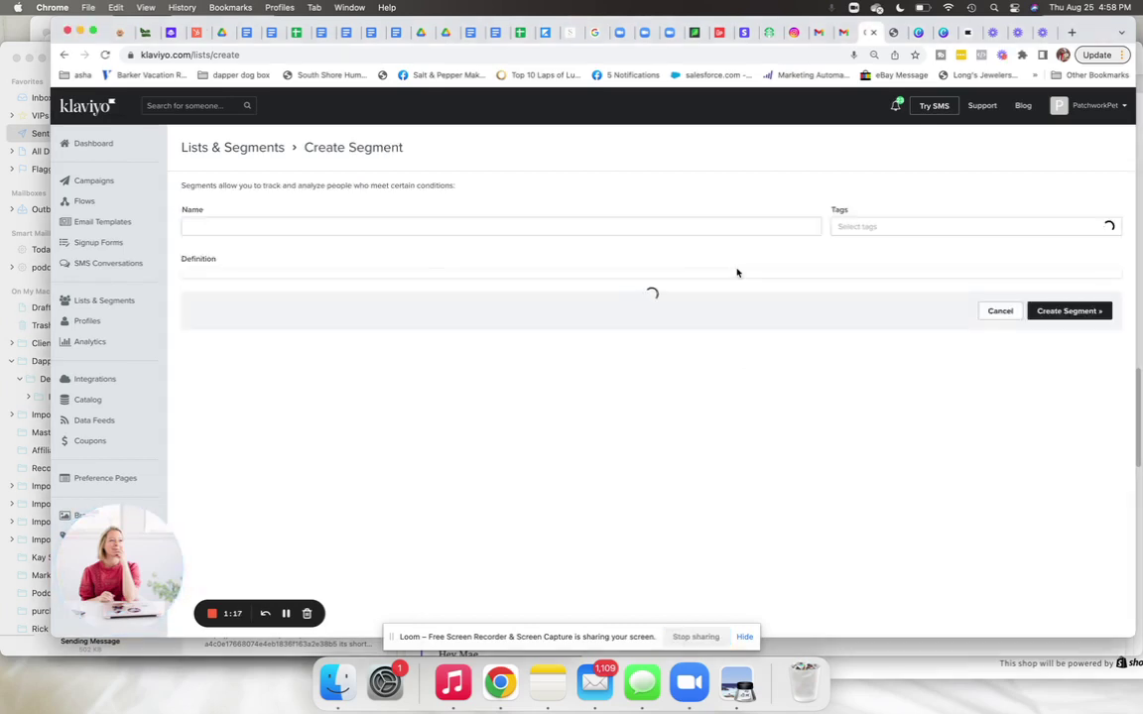
pyautogui.click(196, 227)
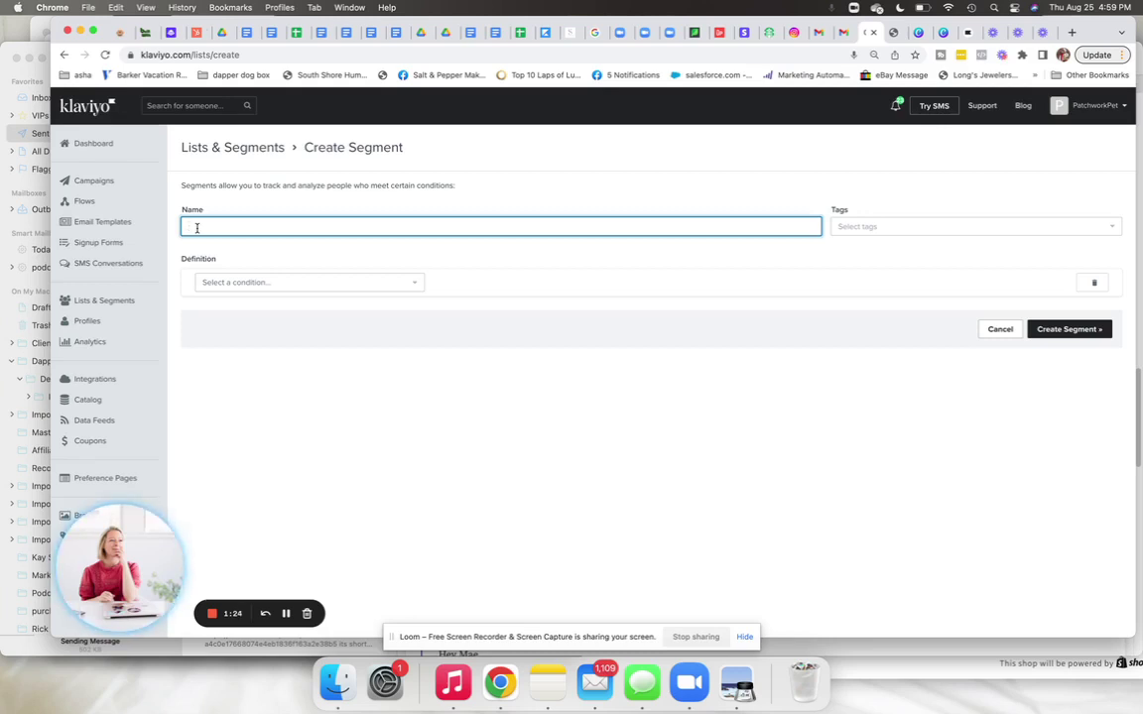
pyautogui.write('Unopens Candle Fall')
# Base the first condition on what someone has done: Received Email.
pyautogui.click(229, 286)
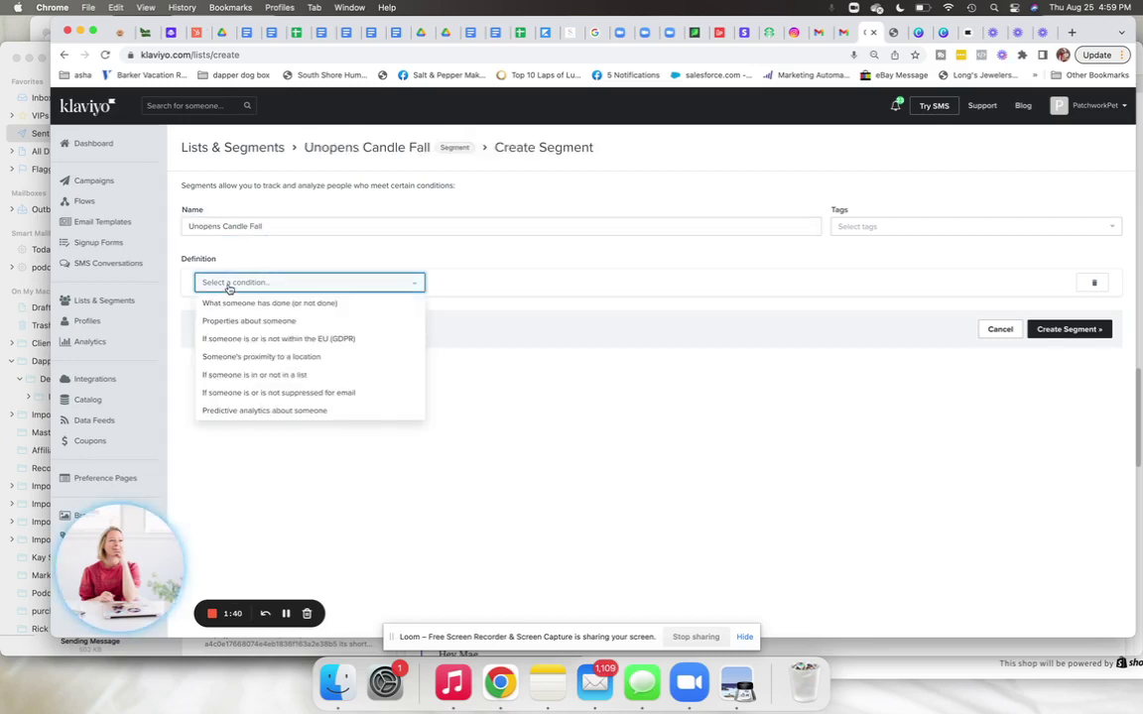
pyautogui.click(227, 304)
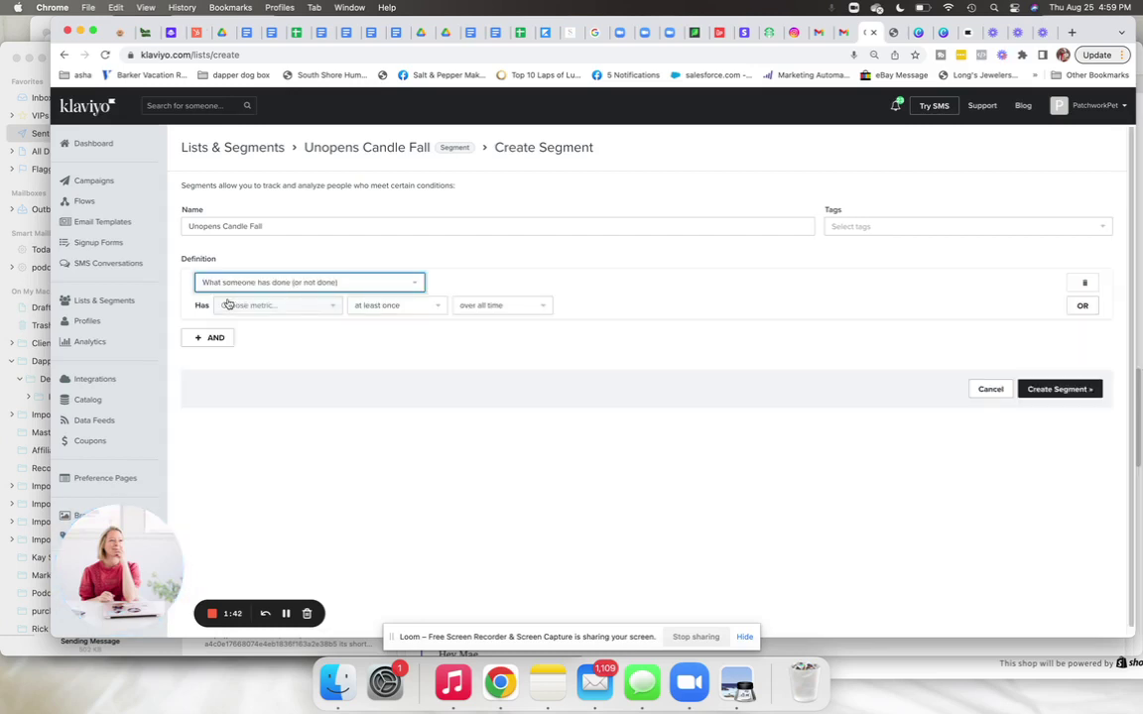
pyautogui.click(247, 307)
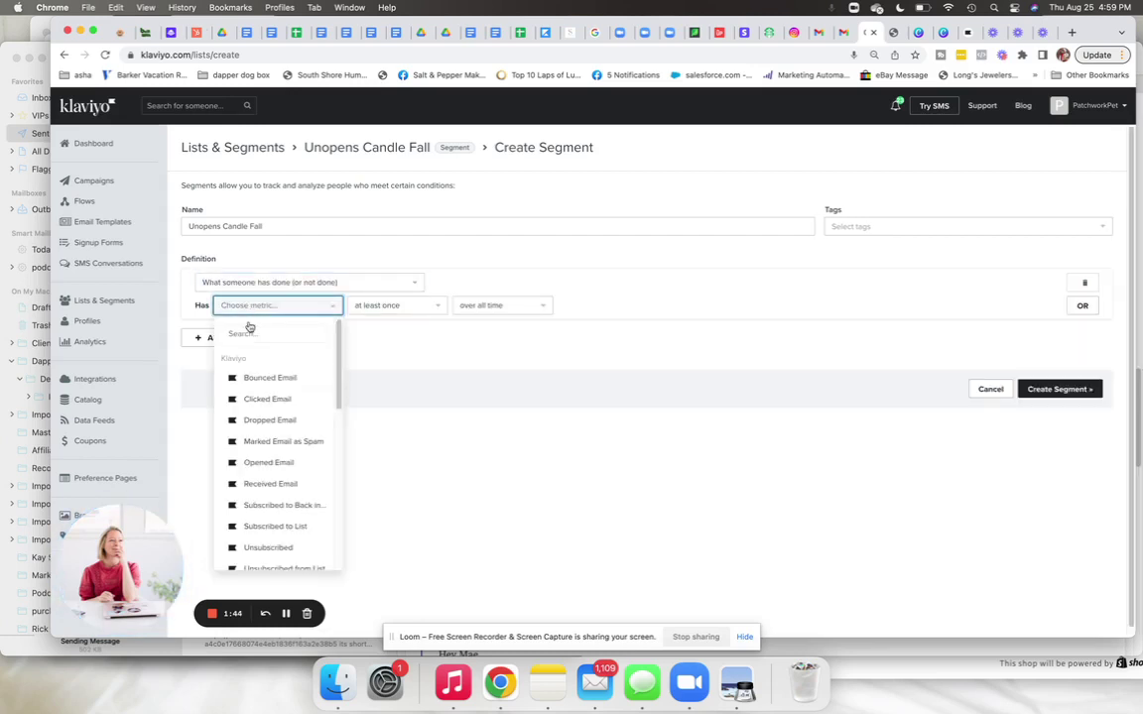
pyautogui.click(264, 483)
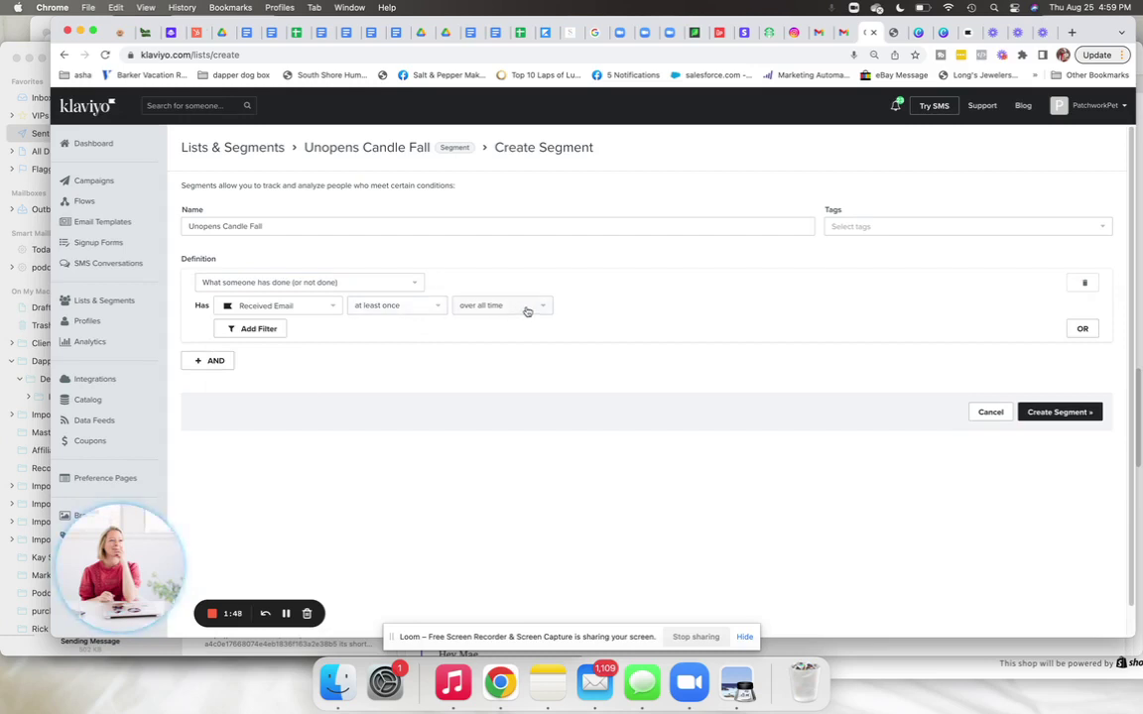
# Filter Received Email by Campaign Name equals $10 off $50, and add a blank AND condition.
pyautogui.click(249, 329)
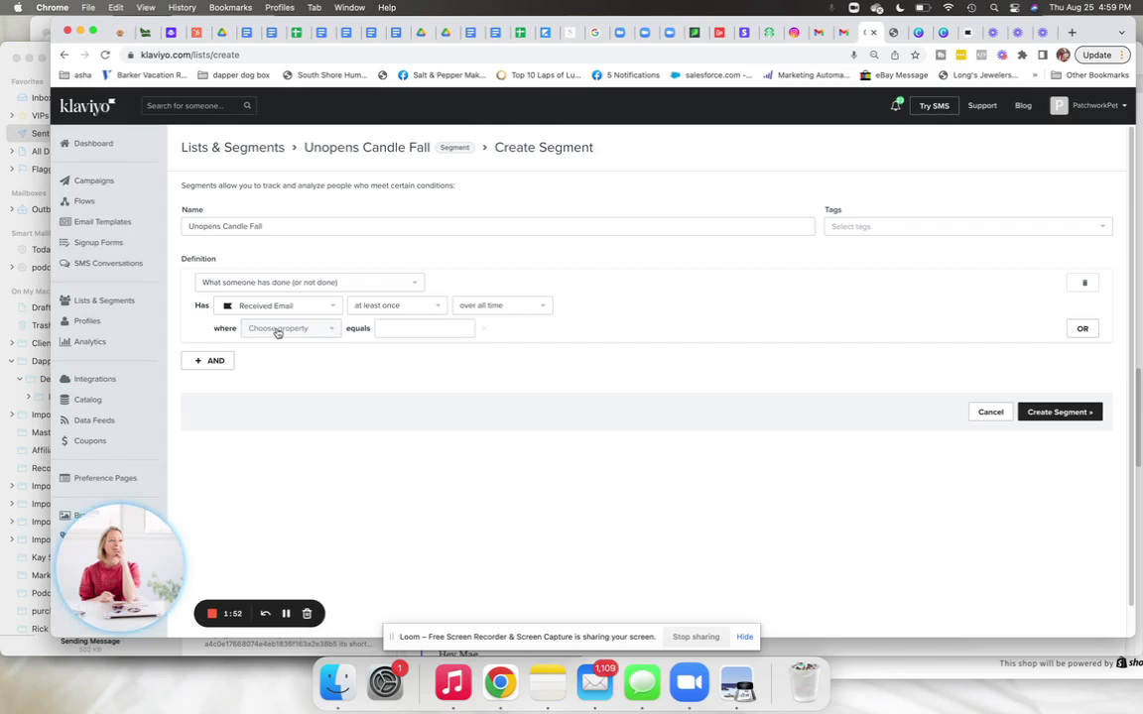
pyautogui.click(276, 329)
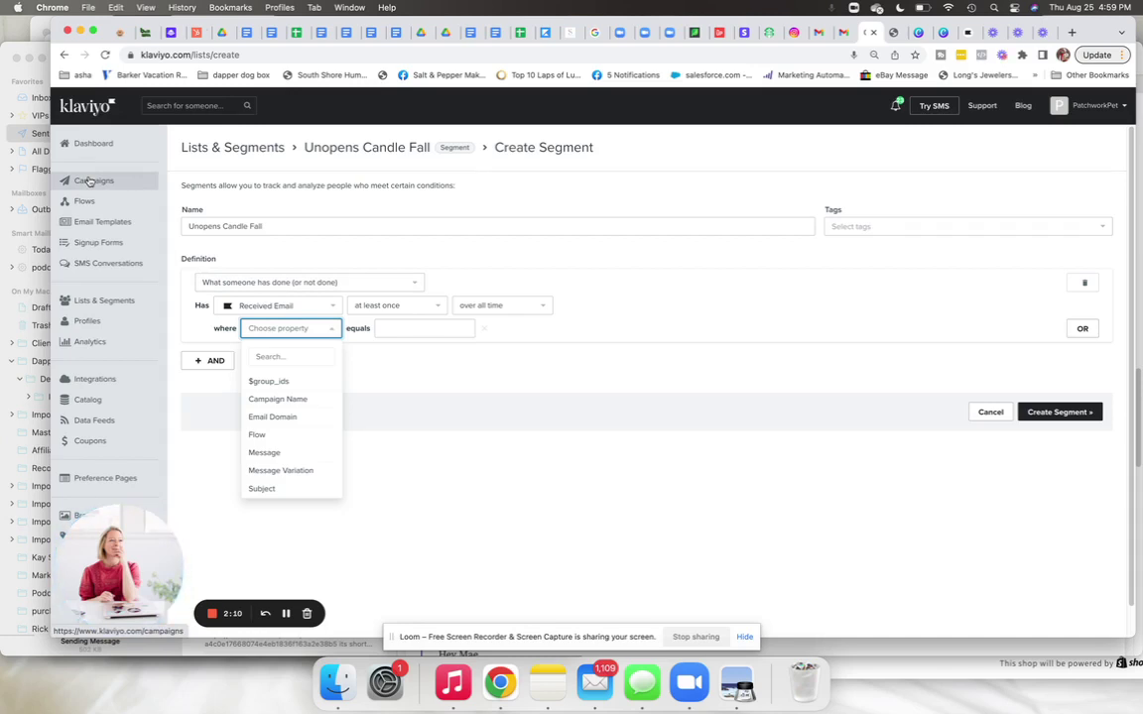
pyautogui.click(280, 402)
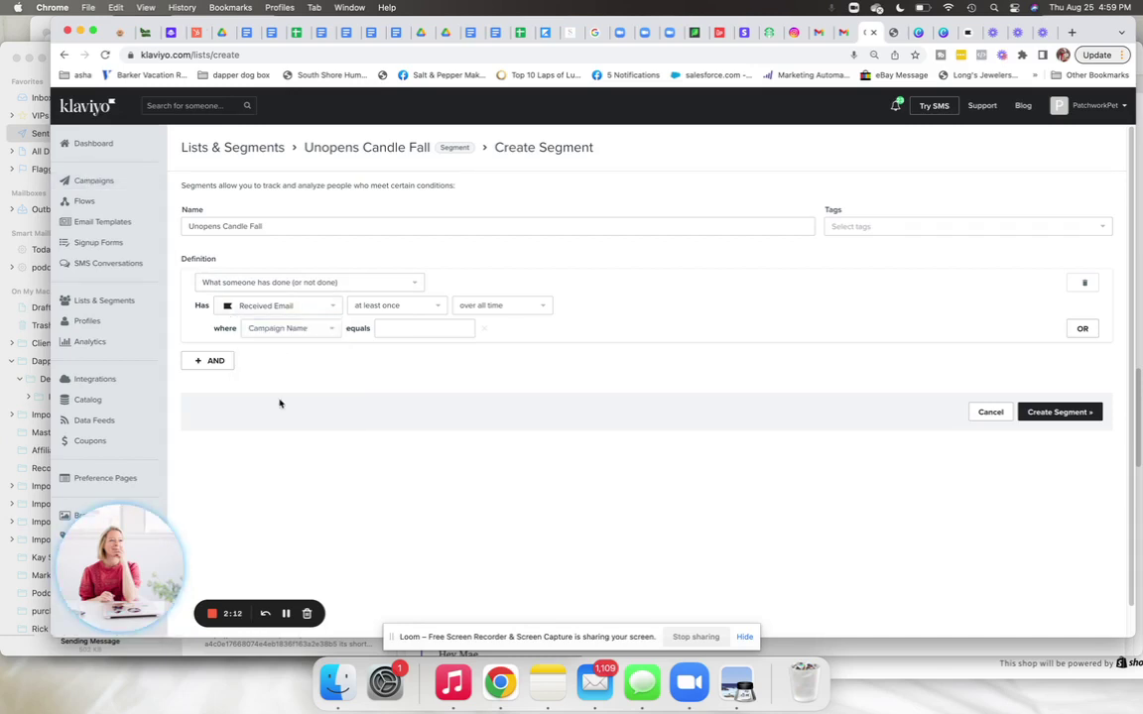
pyautogui.click(403, 326)
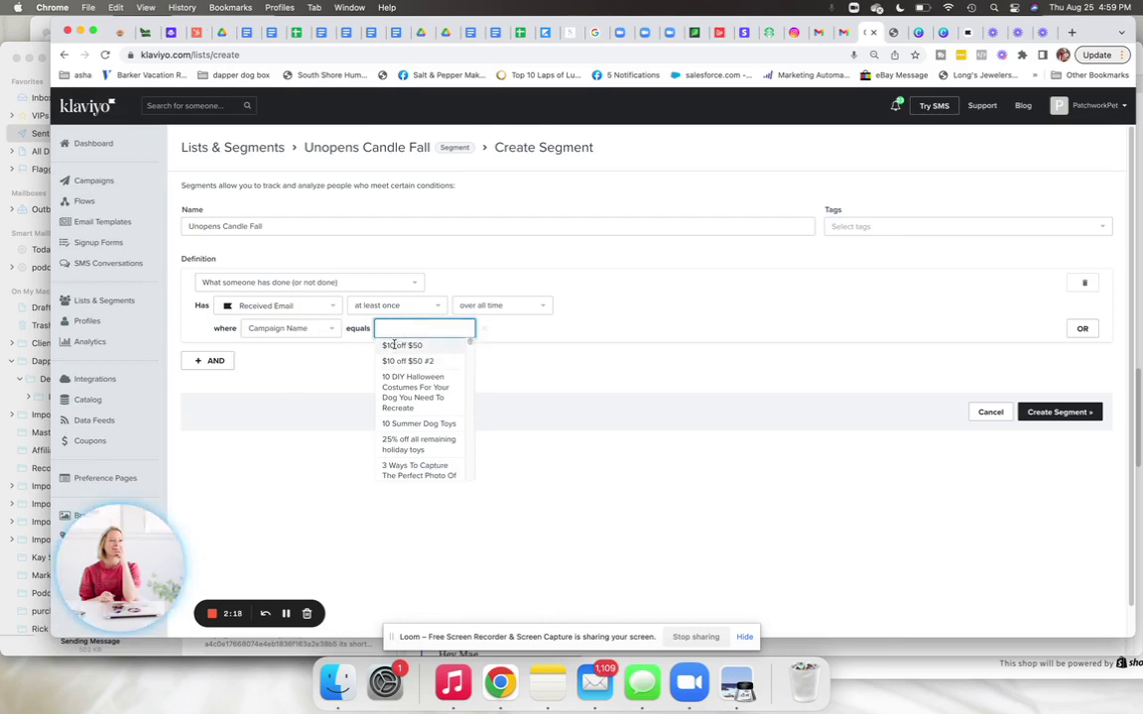
pyautogui.click(402, 345)
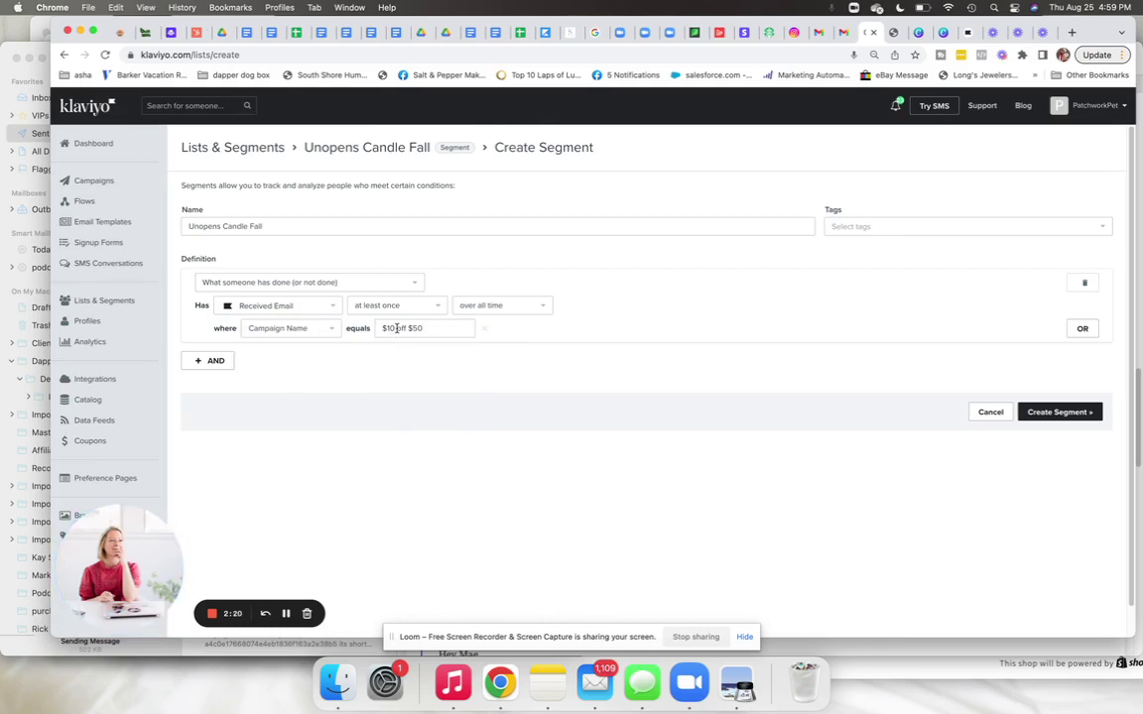
pyautogui.click(204, 360)
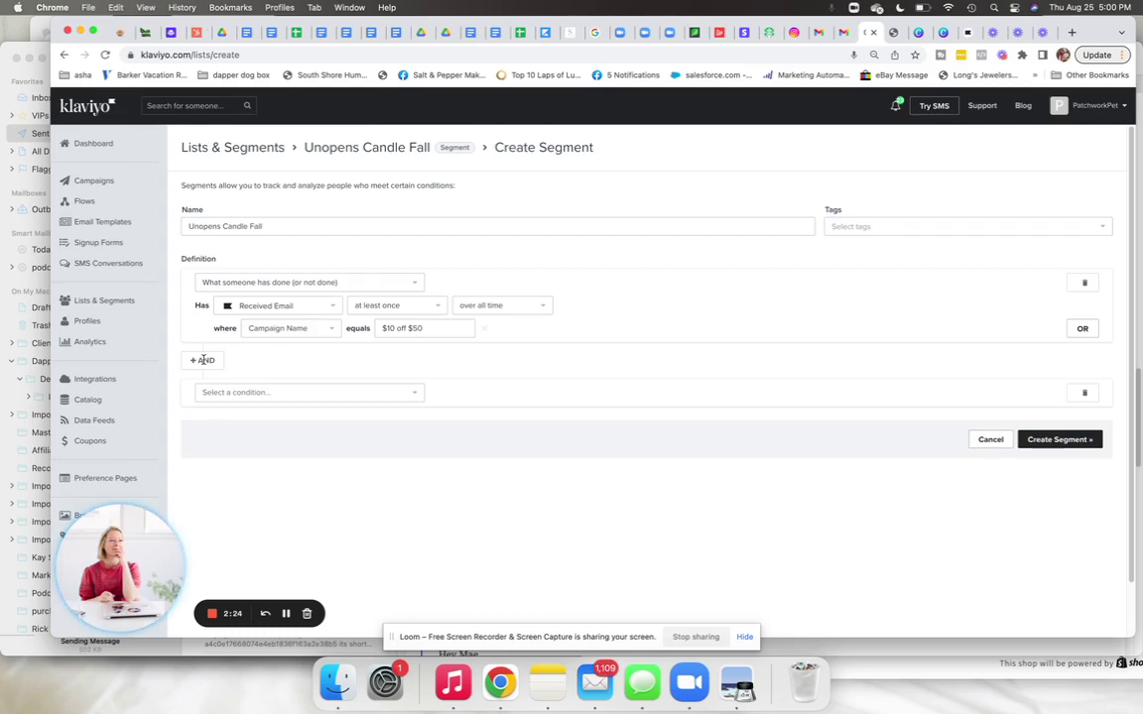
# Set the second condition to Opened Email zero times.
pyautogui.click(268, 395)
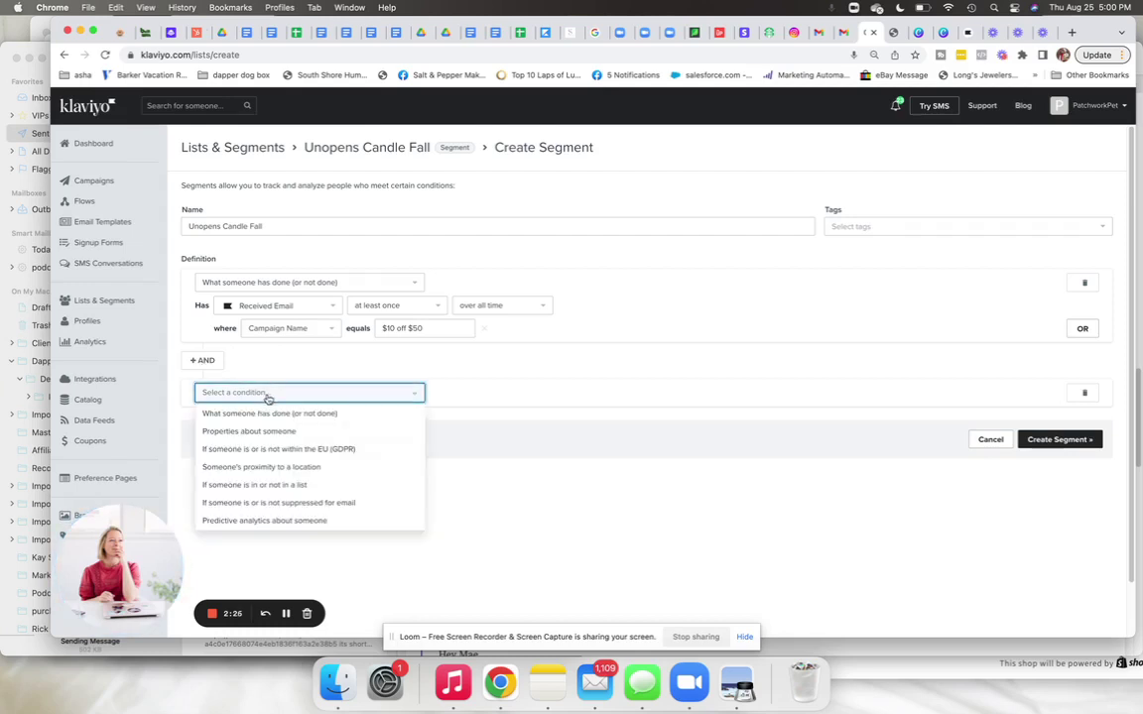
pyautogui.click(263, 411)
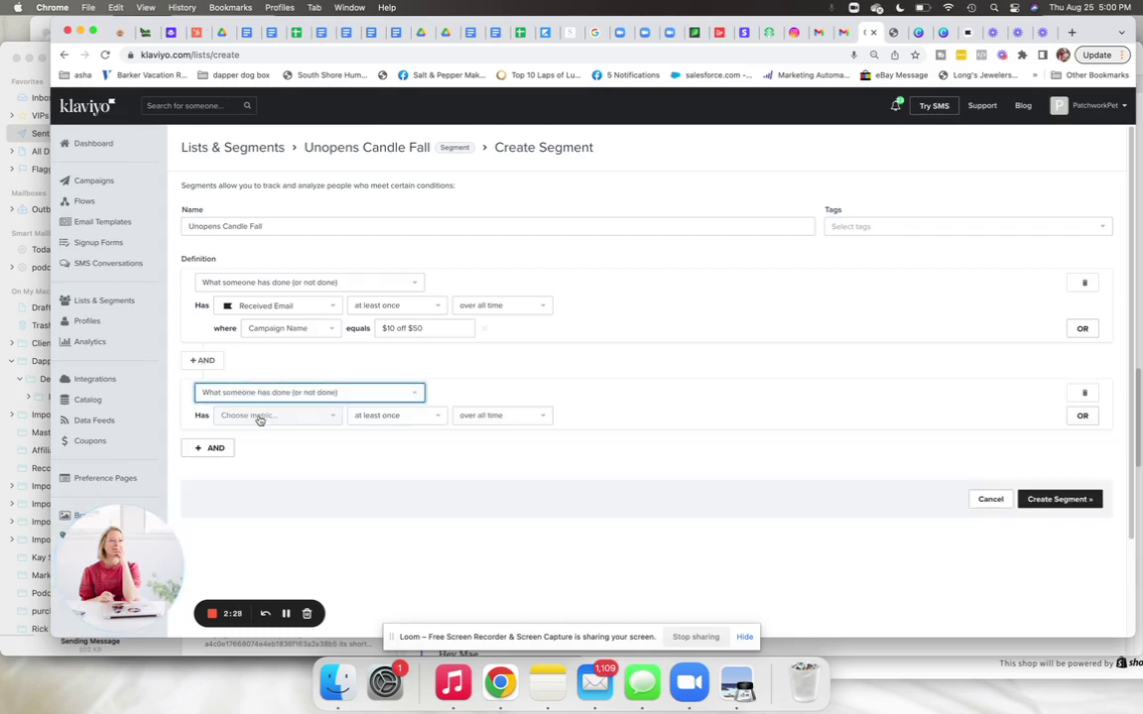
pyautogui.click(262, 417)
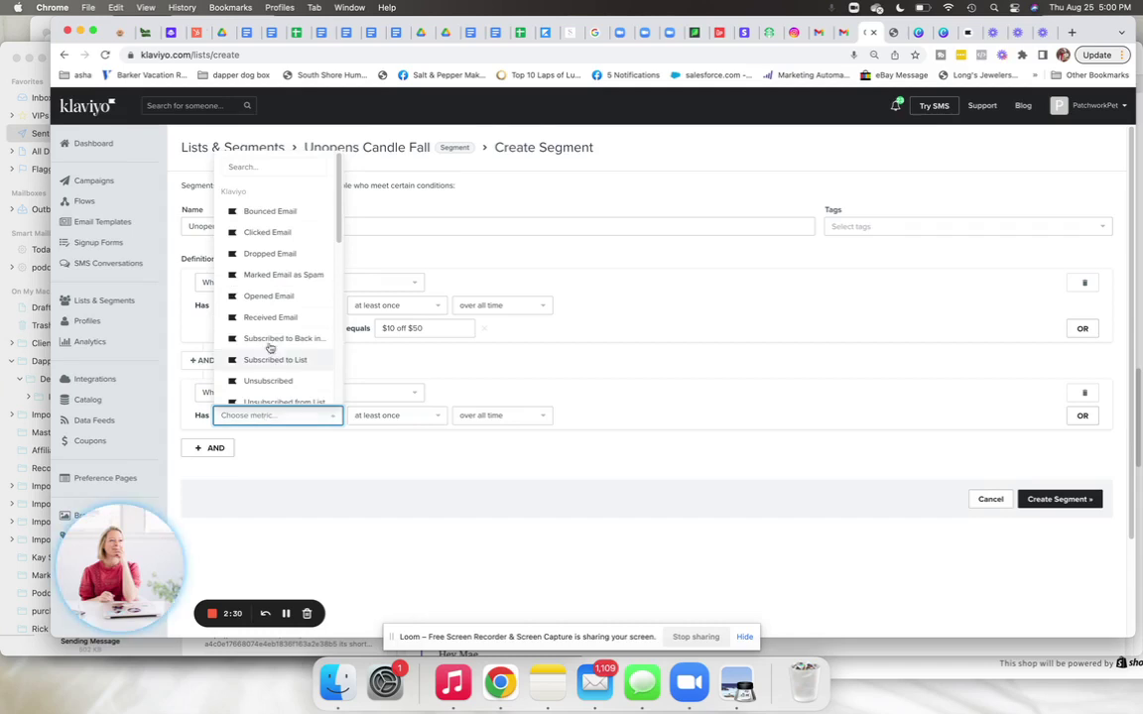
pyautogui.click(269, 296)
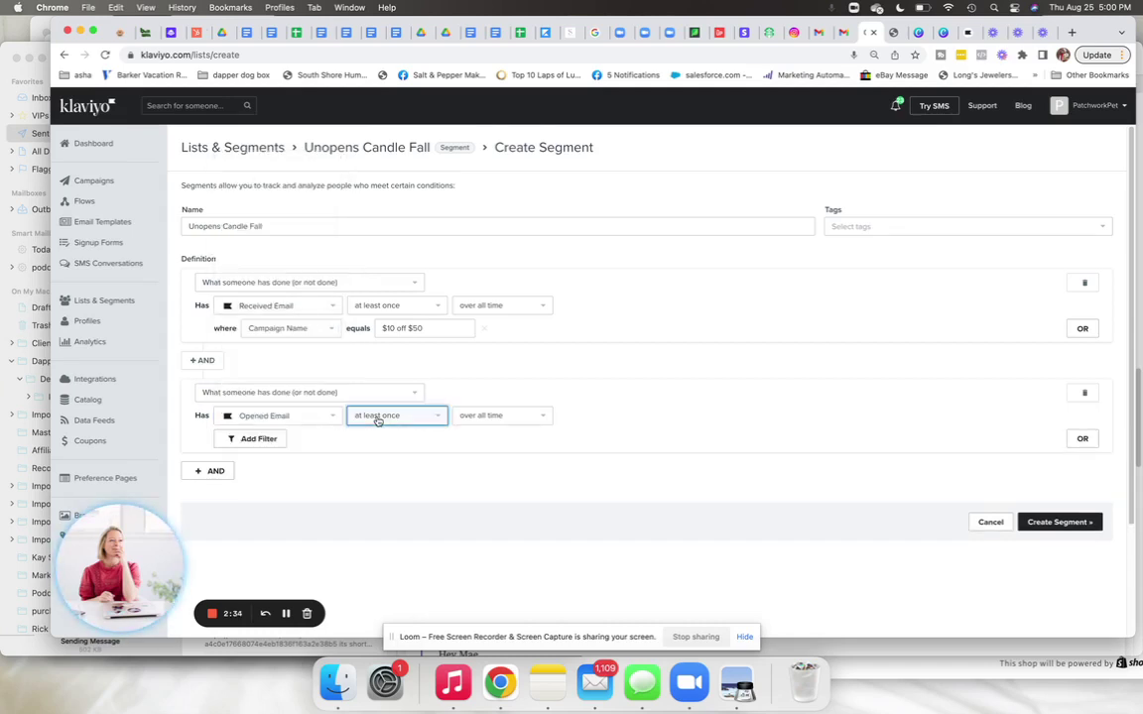
pyautogui.click(378, 418)
pyautogui.click(372, 455)
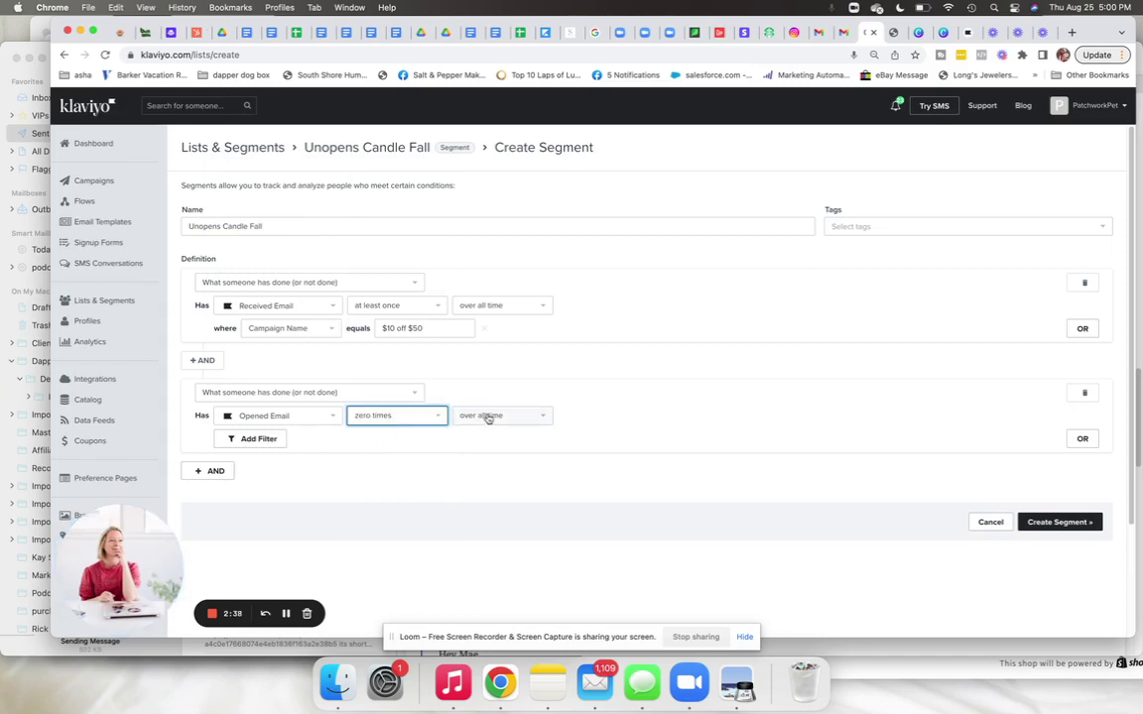
# Filter the opens by Campaign Name equals $10 off $50, and add a third blank condition.
pyautogui.click(240, 438)
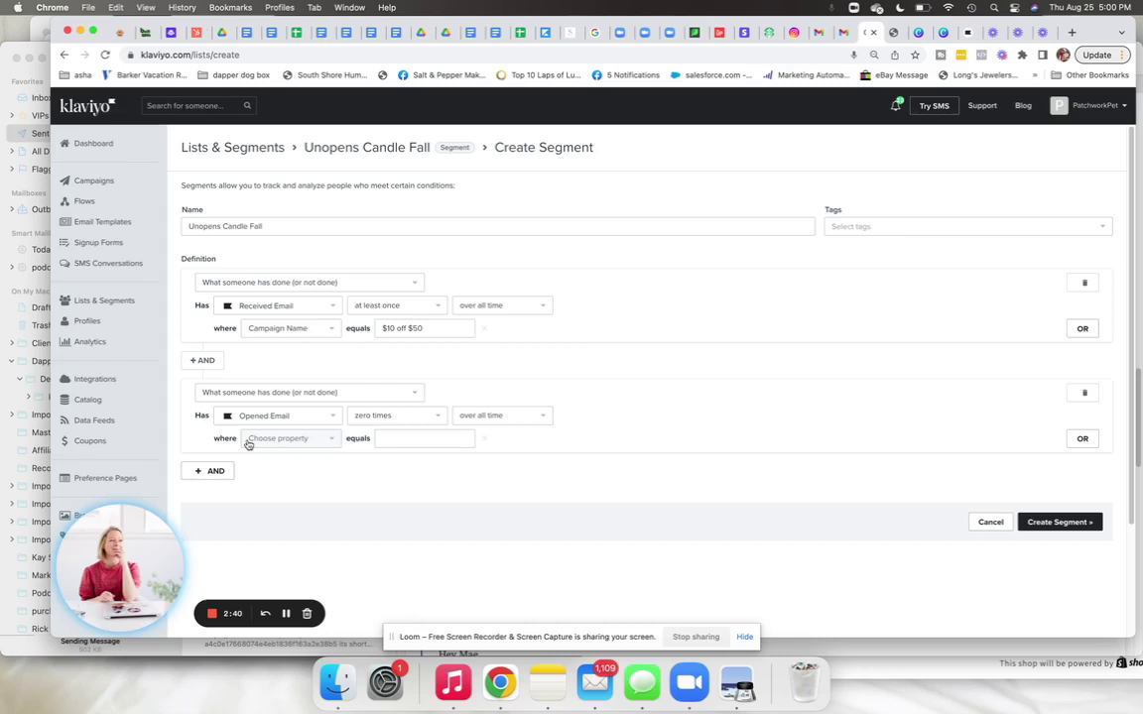
pyautogui.click(260, 440)
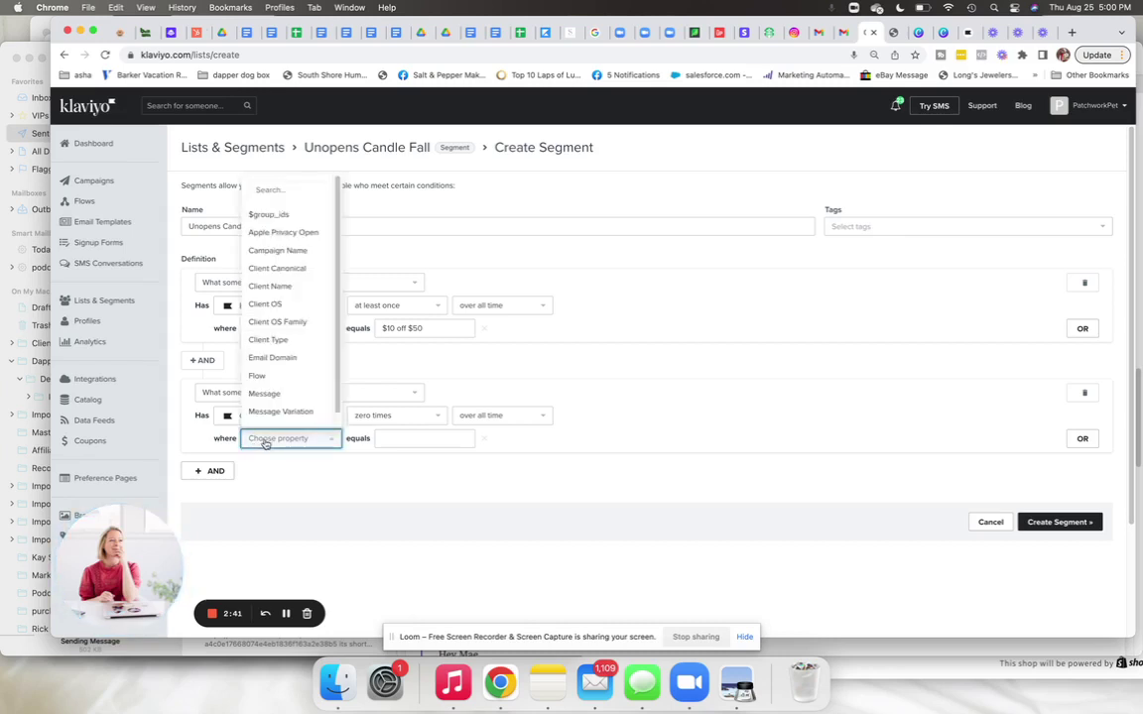
pyautogui.click(276, 250)
pyautogui.click(410, 439)
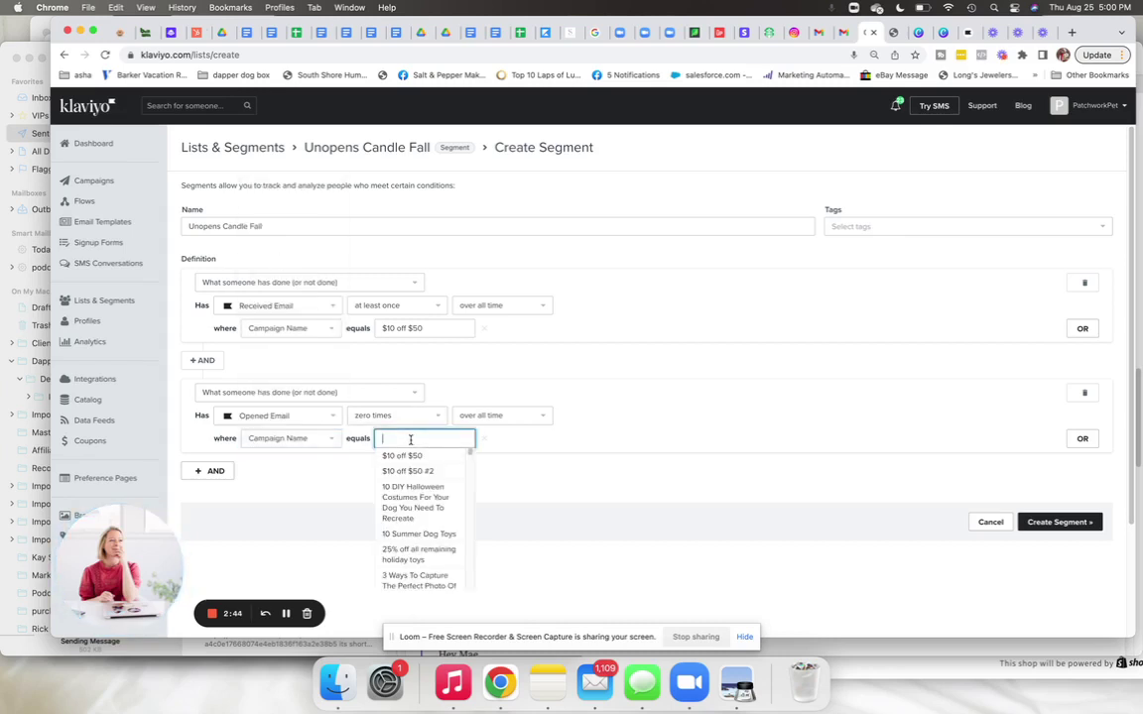
pyautogui.click(402, 456)
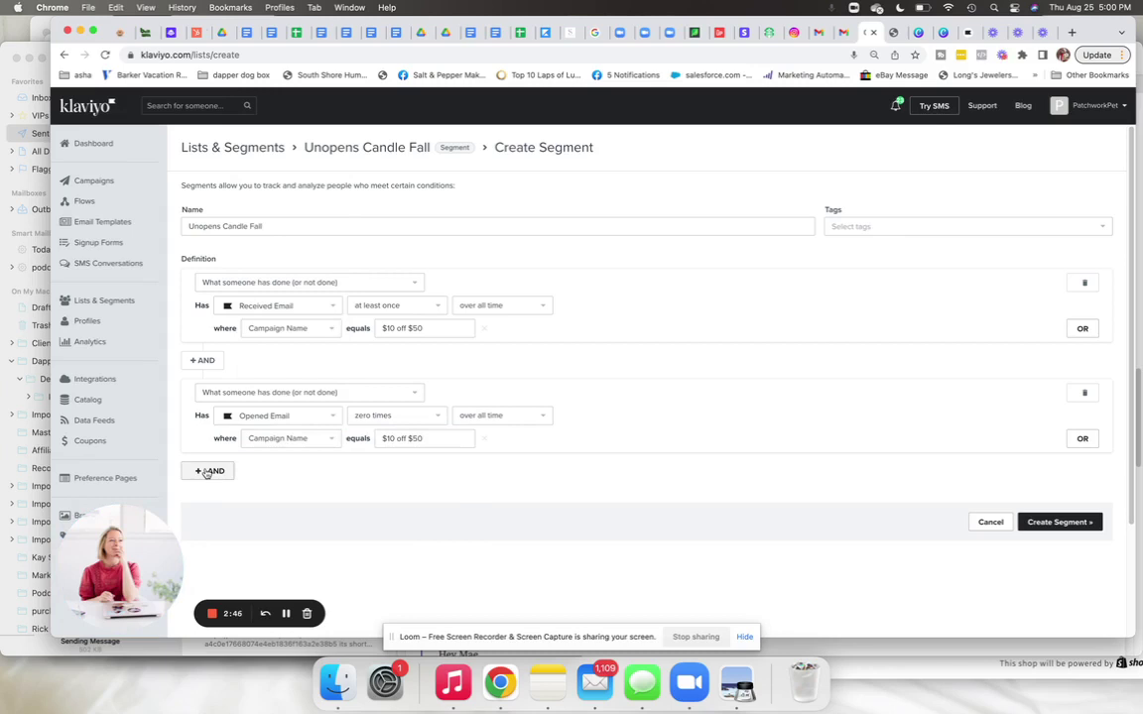
pyautogui.click(207, 473)
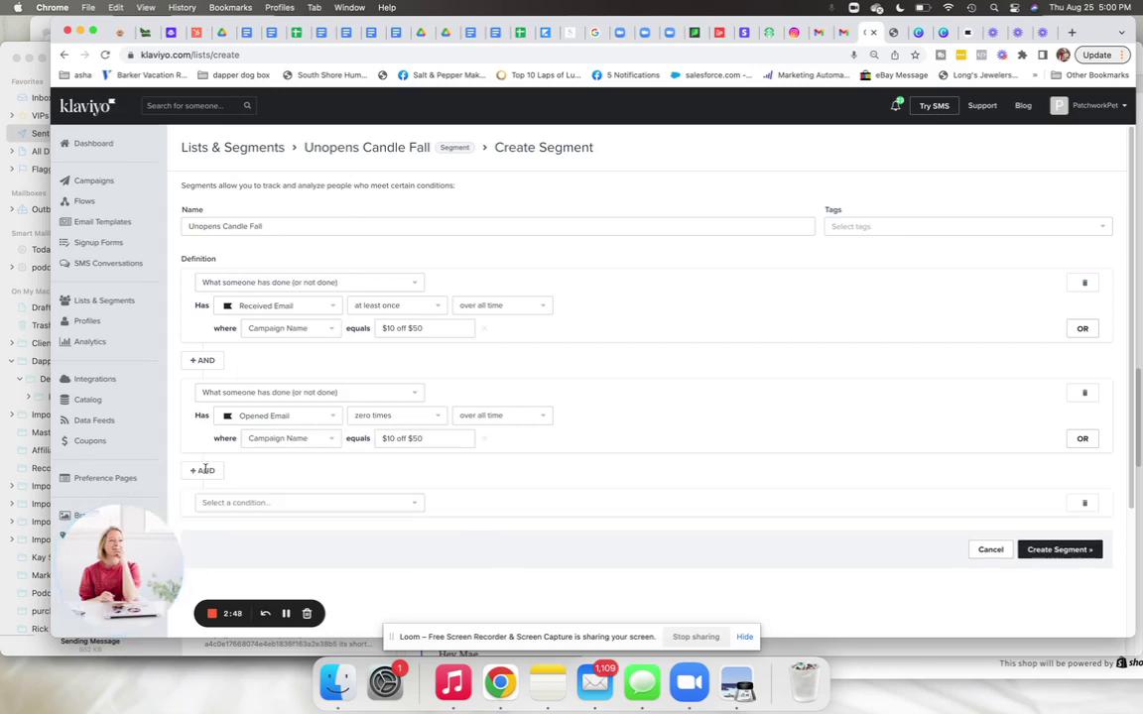
# Set the third condition to Clicked Email zero times.
pyautogui.click(311, 504)
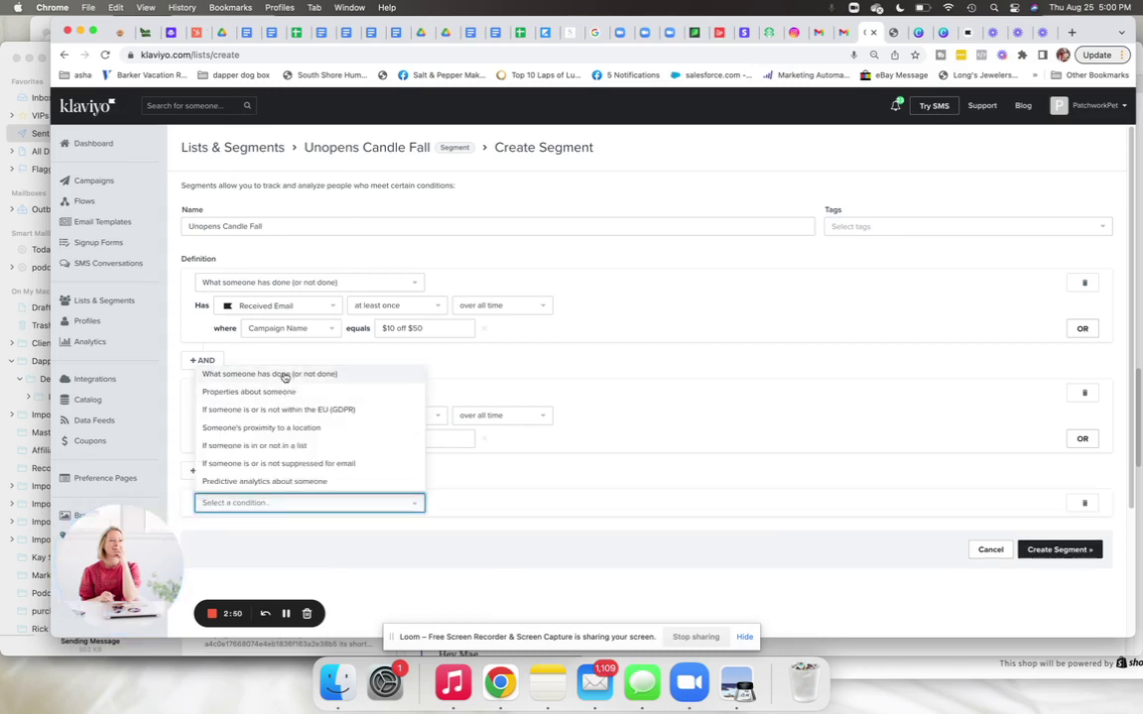
pyautogui.click(283, 375)
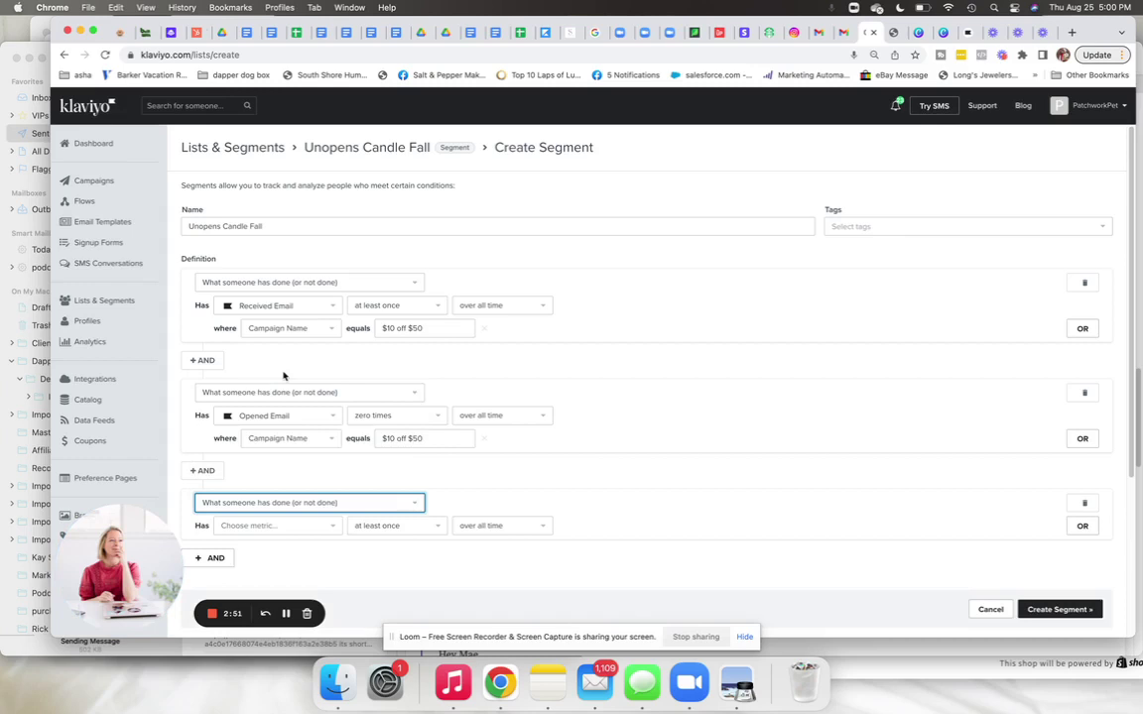
pyautogui.click(276, 530)
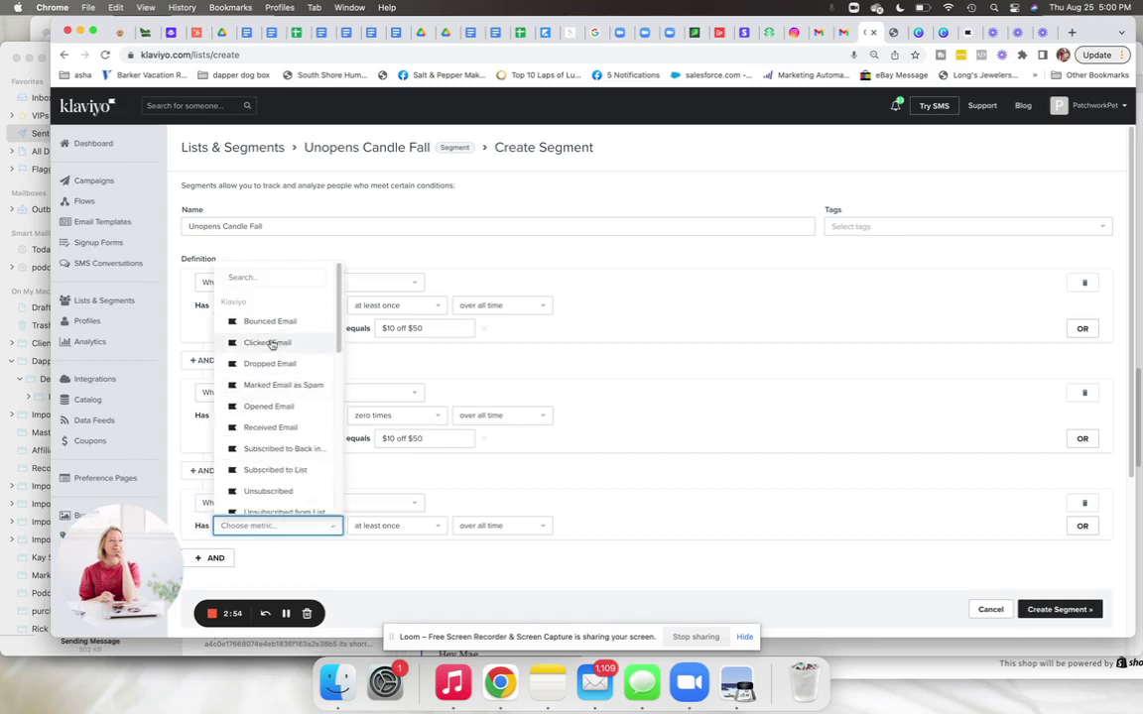
pyautogui.click(270, 343)
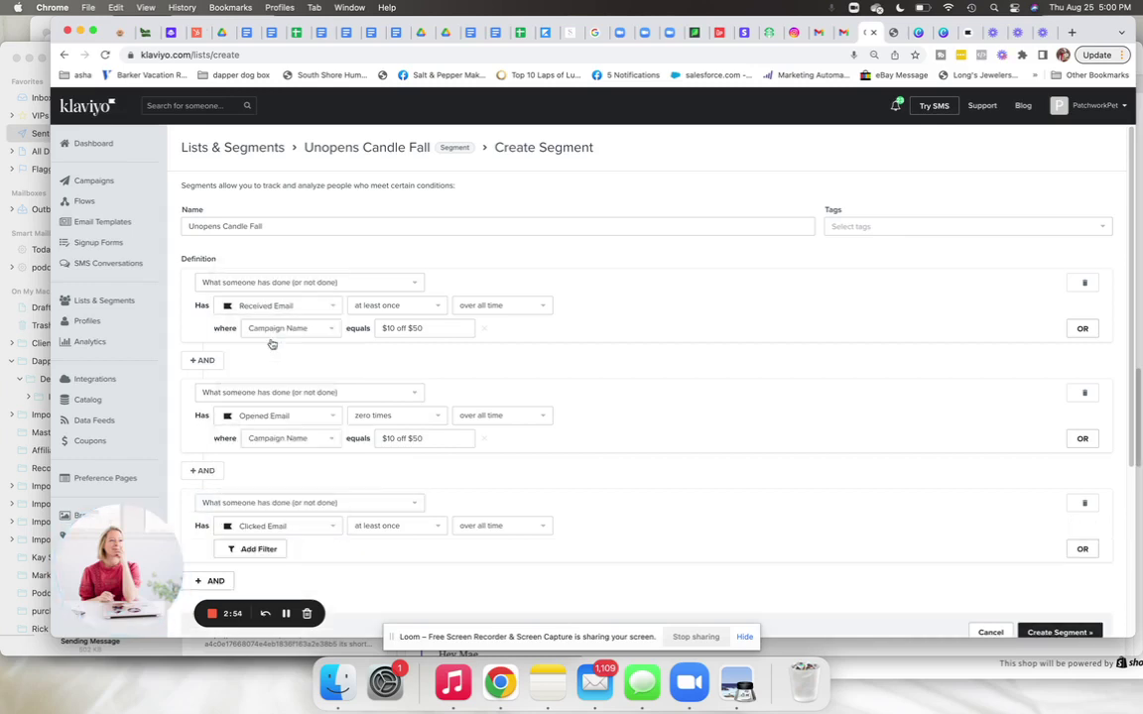
pyautogui.click(372, 527)
pyautogui.click(375, 398)
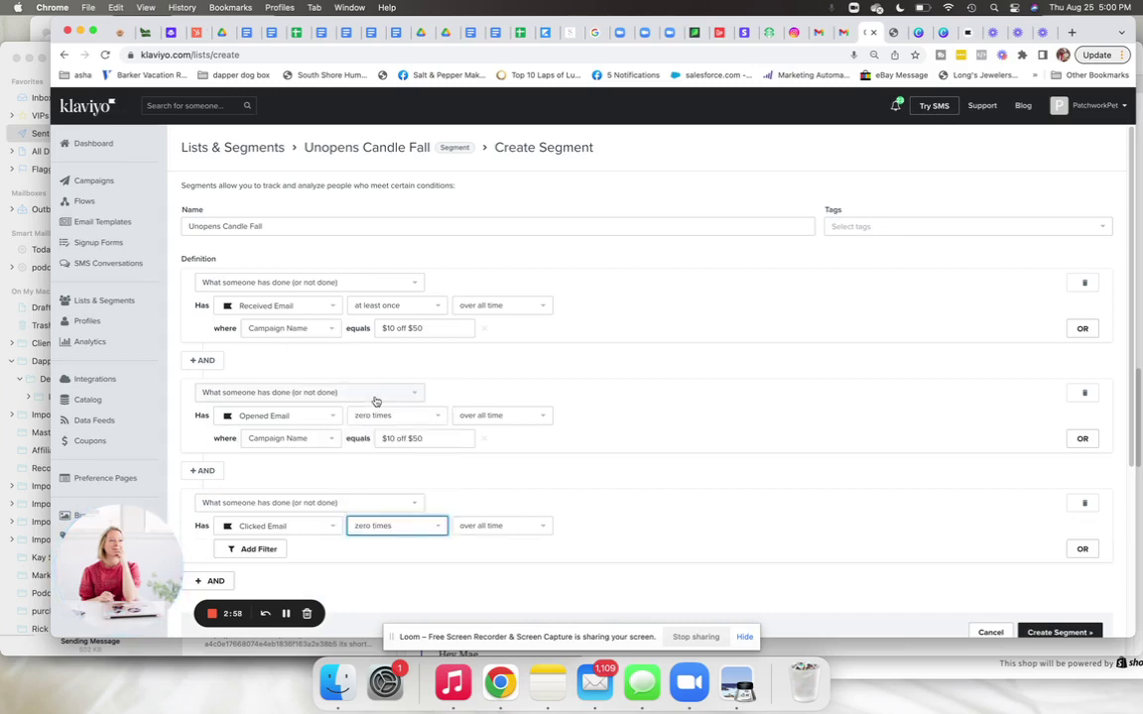
# Filter the clicks by Campaign Name equals $10 off $50.
pyautogui.click(250, 550)
pyautogui.click(253, 551)
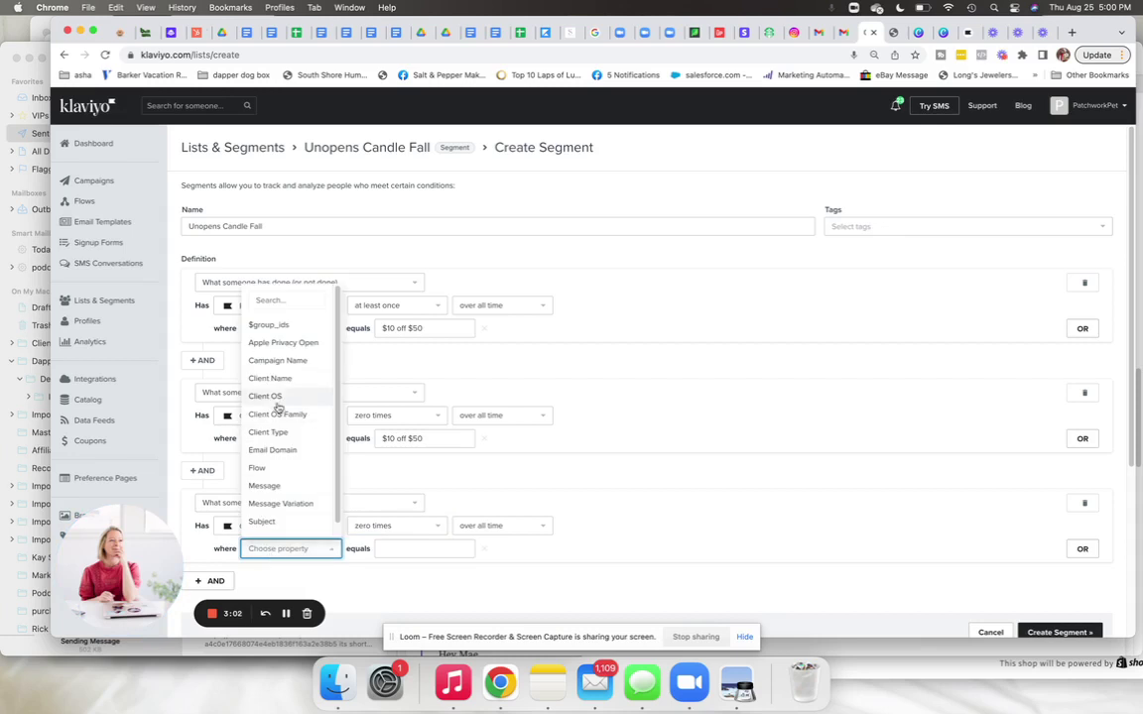
pyautogui.click(275, 361)
pyautogui.click(392, 549)
pyautogui.click(402, 566)
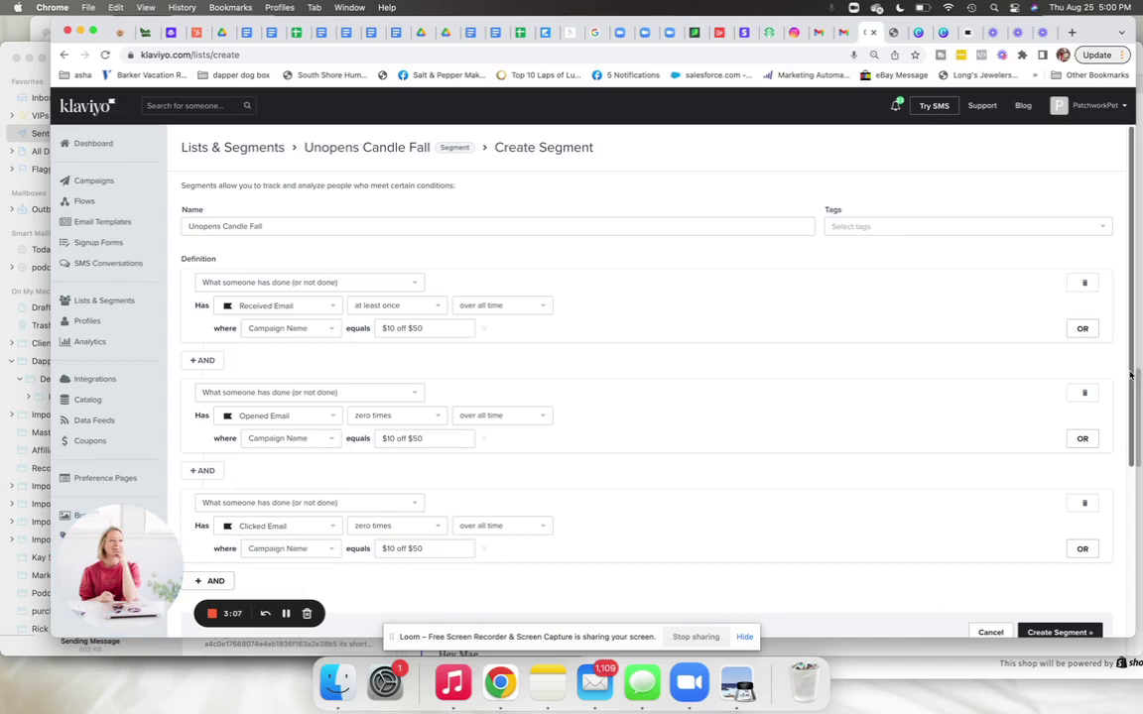
pyautogui.scroll(-1, 1131, 387)
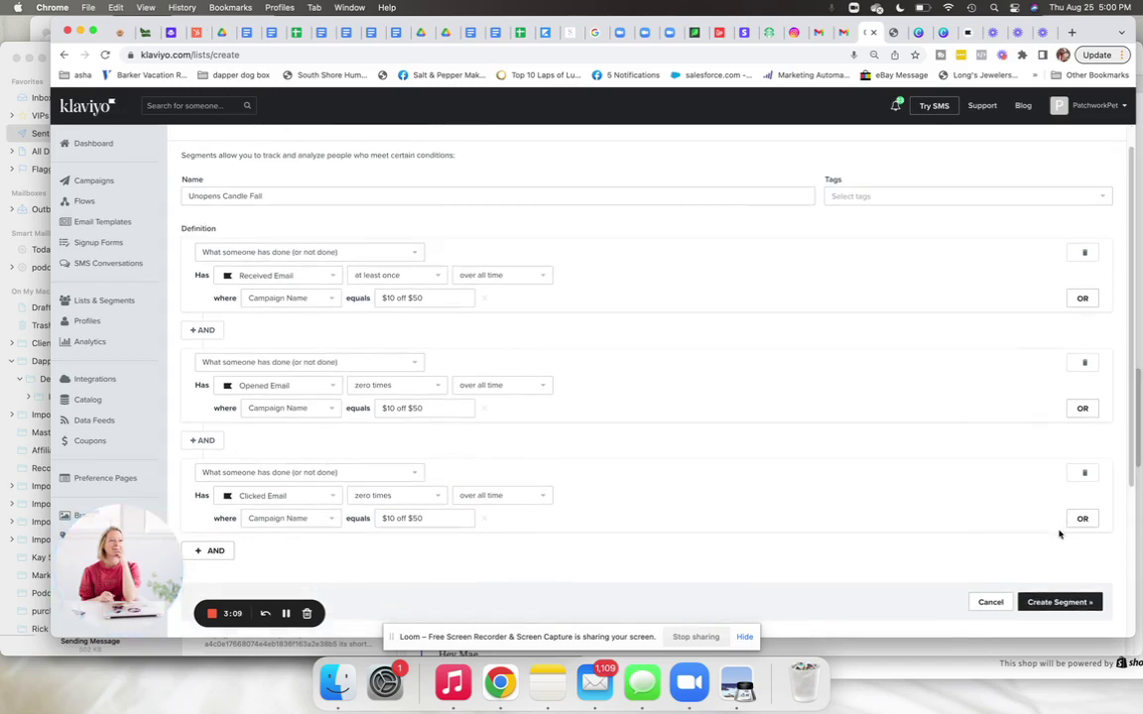
# Create the Unopens Candle Fall segment and let it populate with 2,117 members.
pyautogui.click(1044, 605)
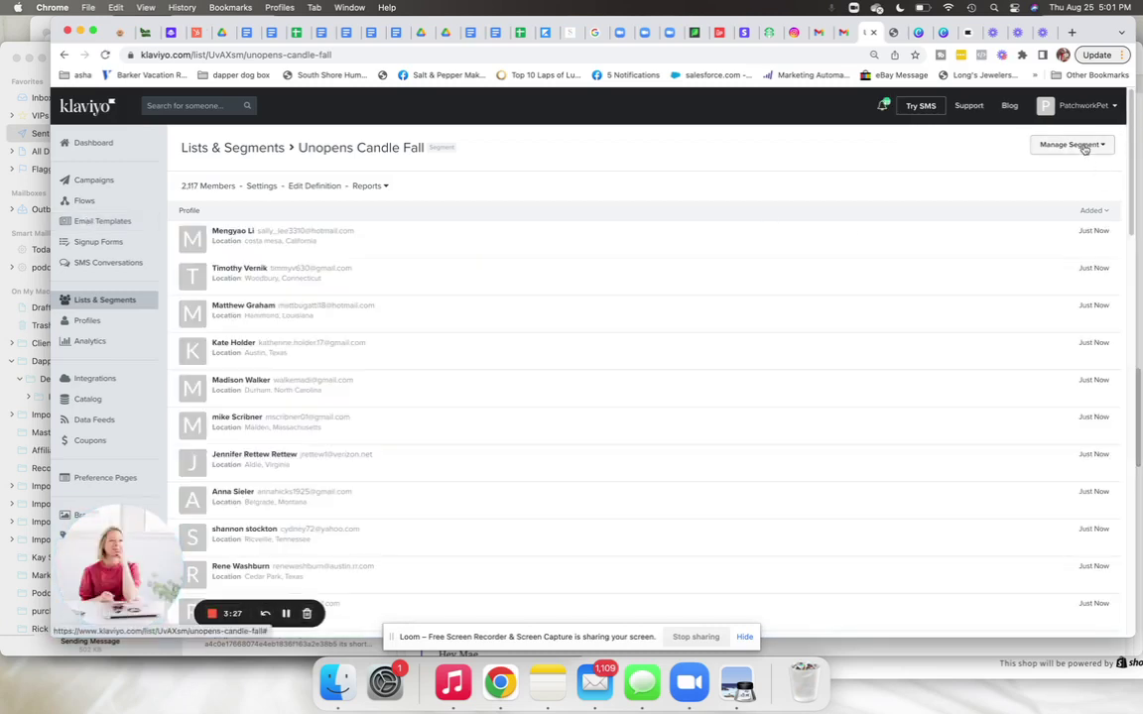
# Clone the Halloween Toy Release 2022 resend campaign from the last 7 days' campaigns.
pyautogui.click(99, 181)
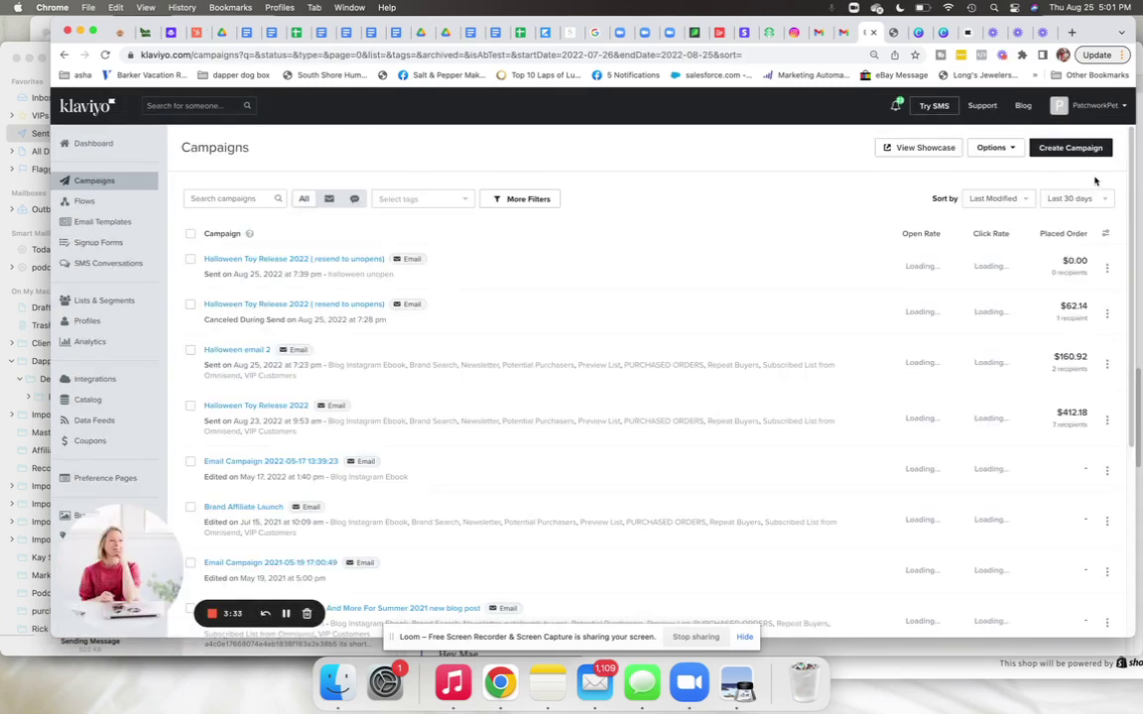
pyautogui.click(1077, 198)
pyautogui.click(1060, 218)
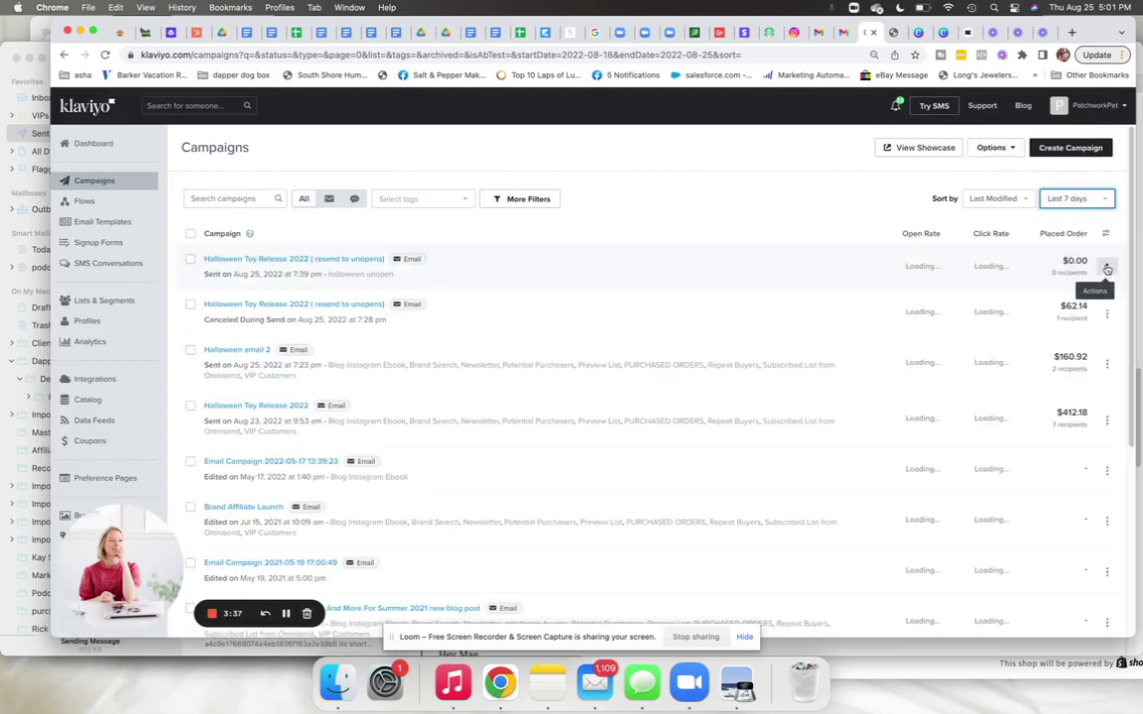
pyautogui.click(1108, 268)
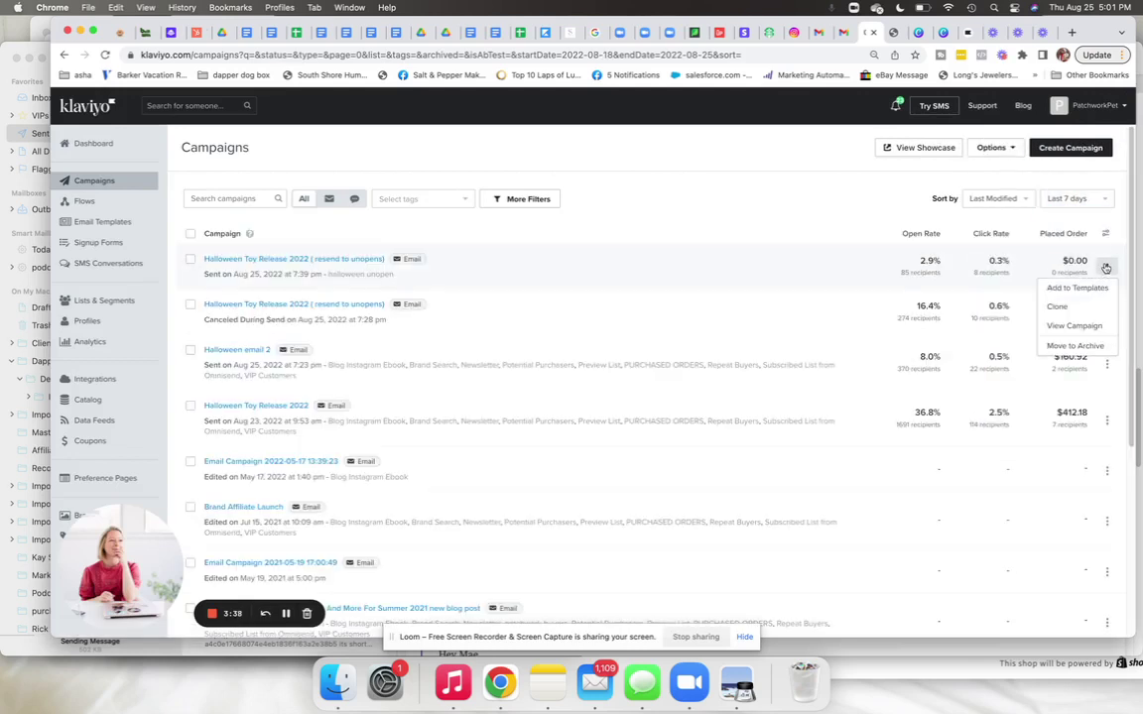
pyautogui.click(1057, 307)
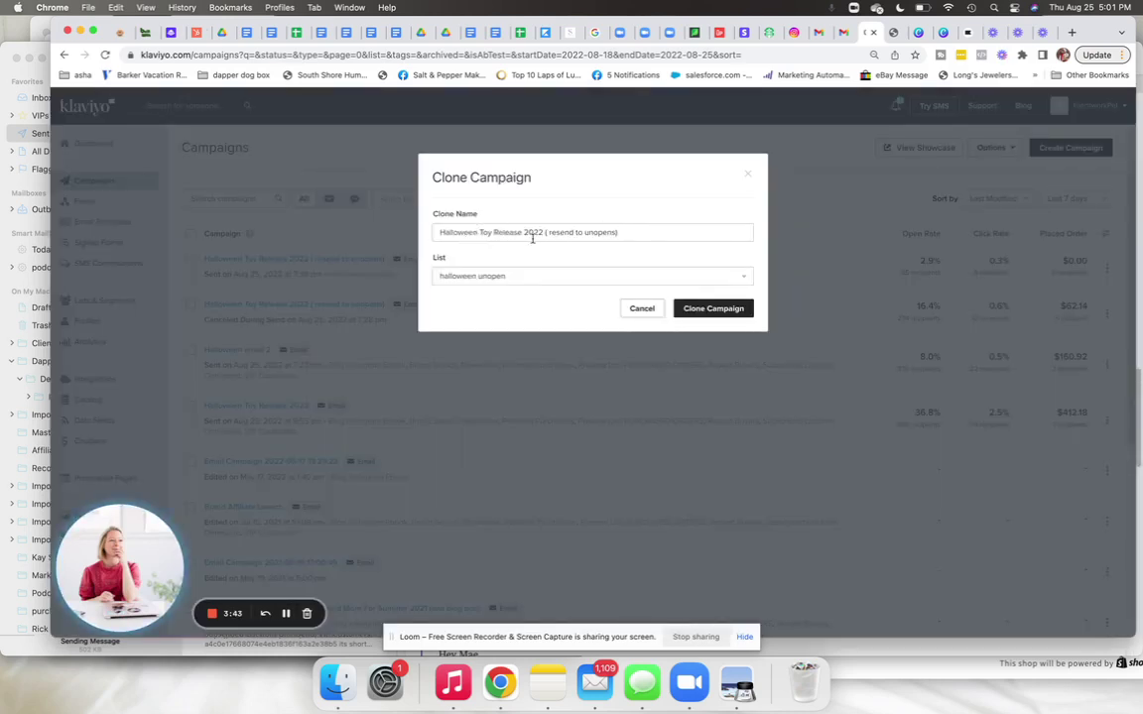
# Rename the clone 'Fal candle 2022 ( resend to unopens)' and create it.
pyautogui.click(518, 231)
pyautogui.moveTo(518, 231); pyautogui.dragTo(405, 230)
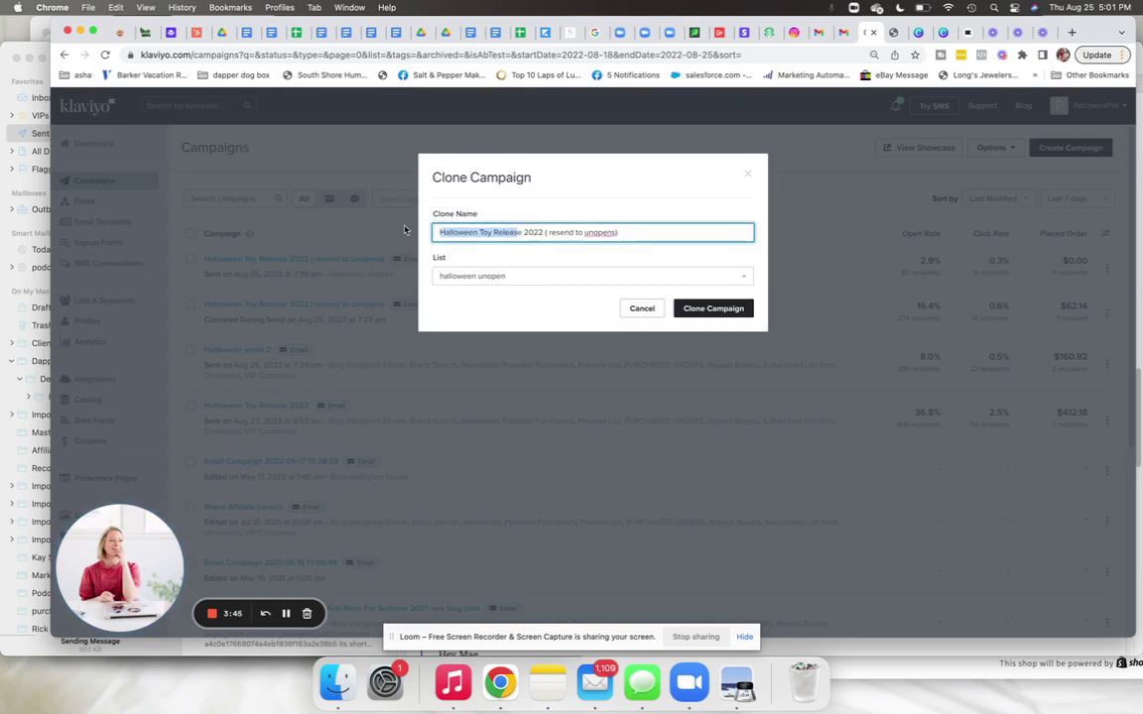
pyautogui.write('Fal cane')
pyautogui.write('le')
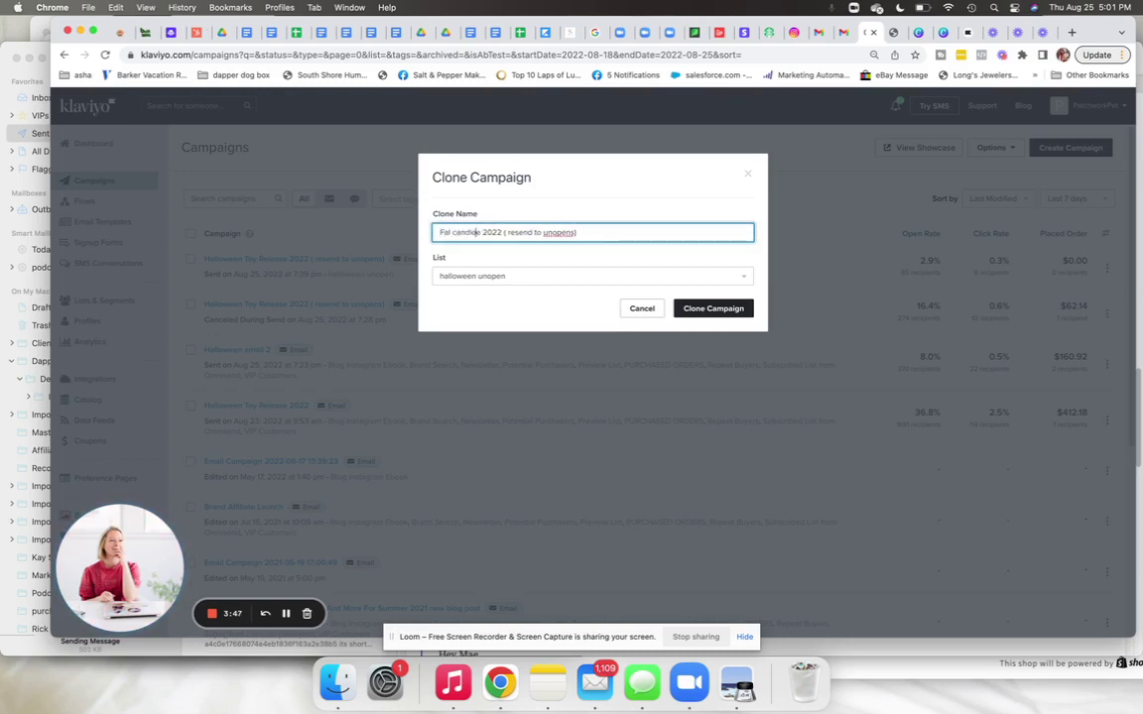
pyautogui.press('BackSpace')
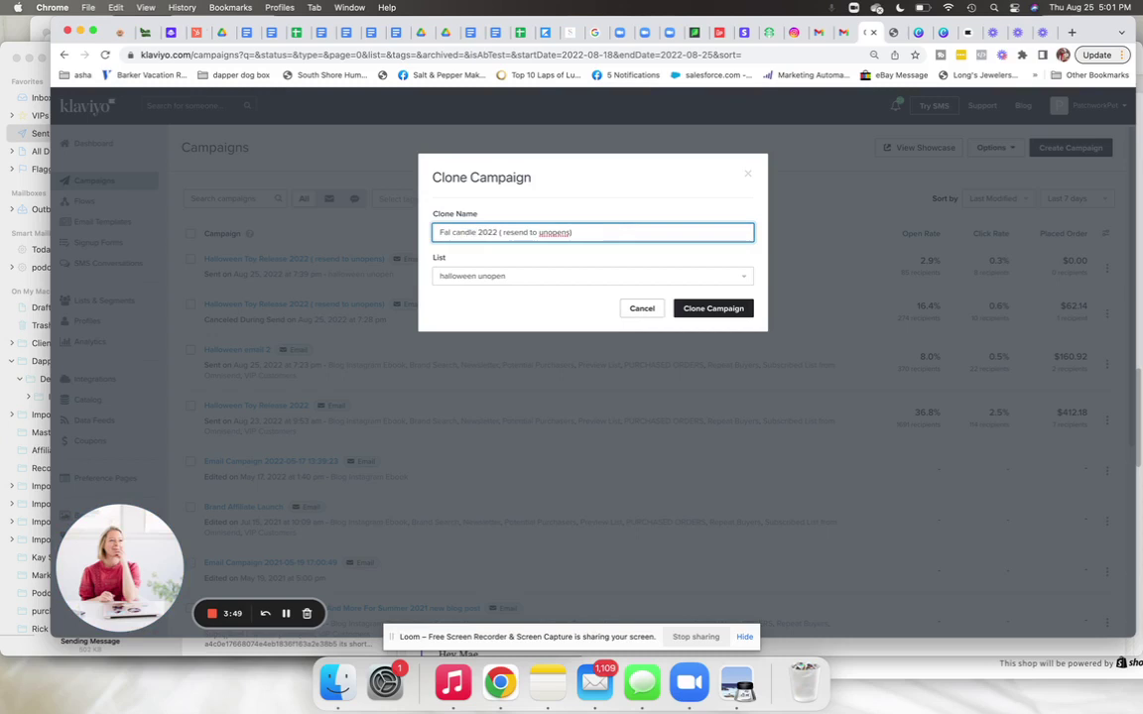
pyautogui.click(701, 312)
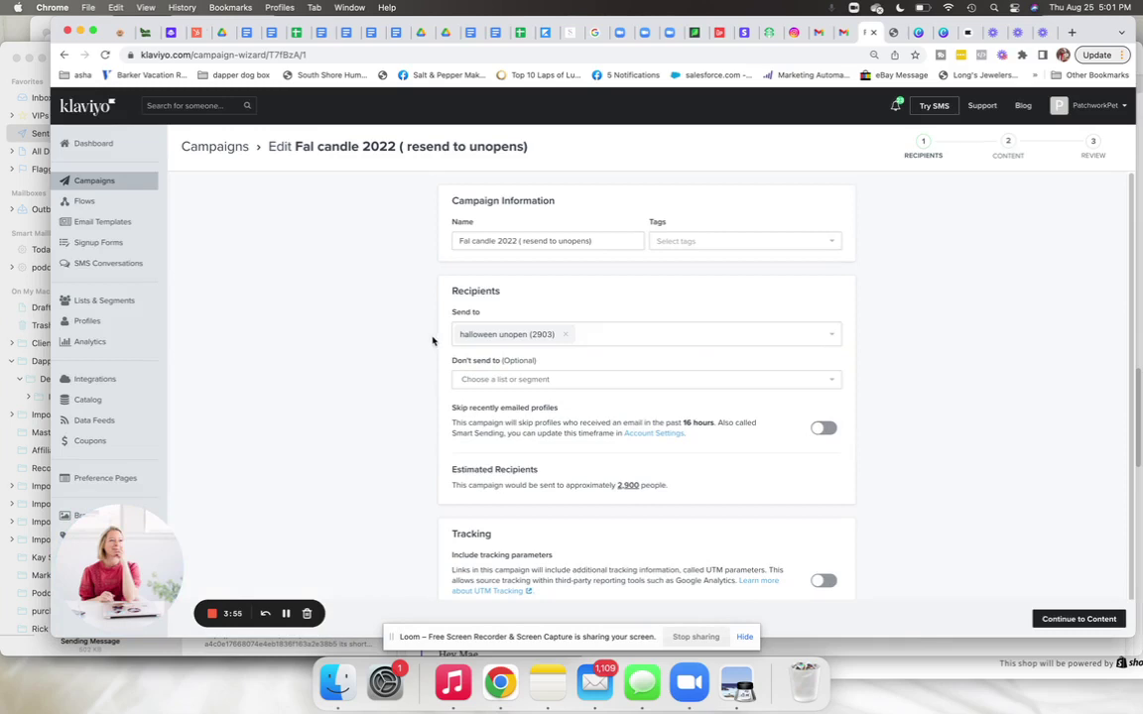
pyautogui.click(562, 336)
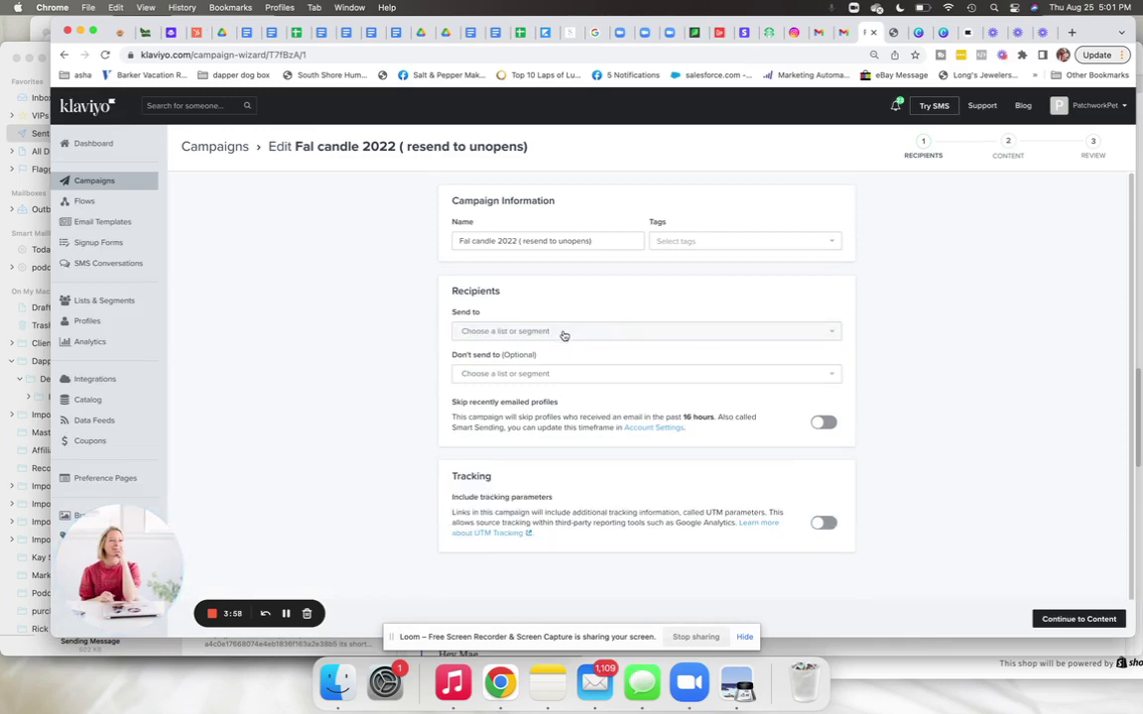
pyautogui.click(503, 334)
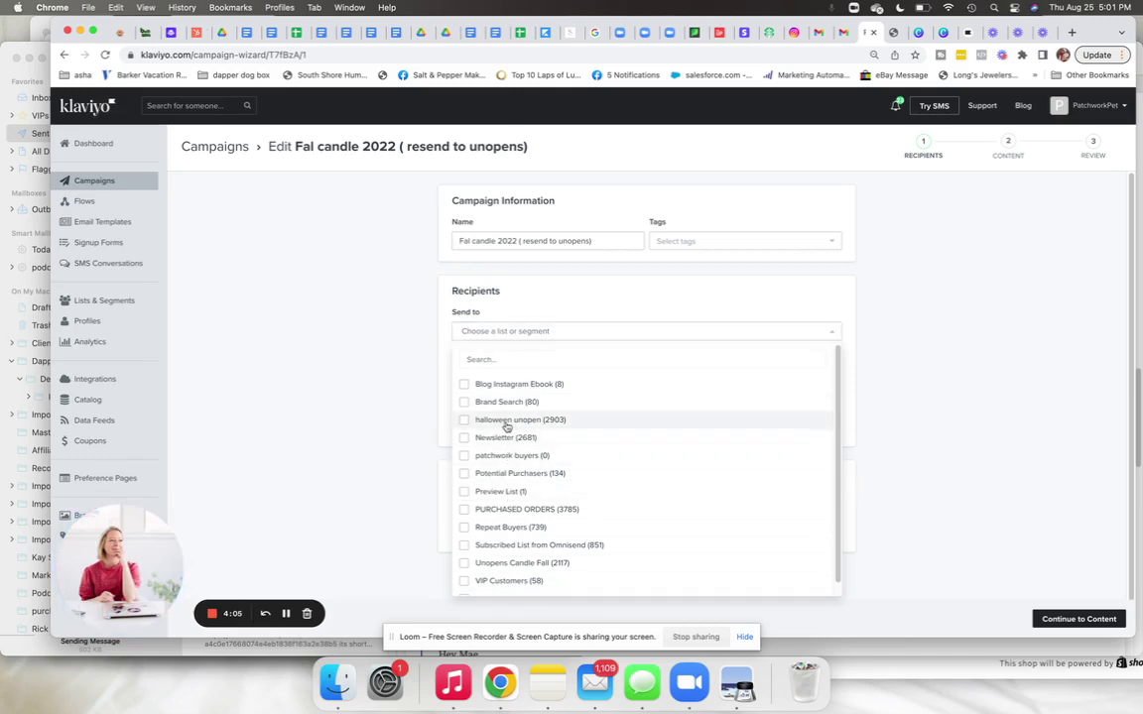
pyautogui.click(509, 424)
pyautogui.click(400, 375)
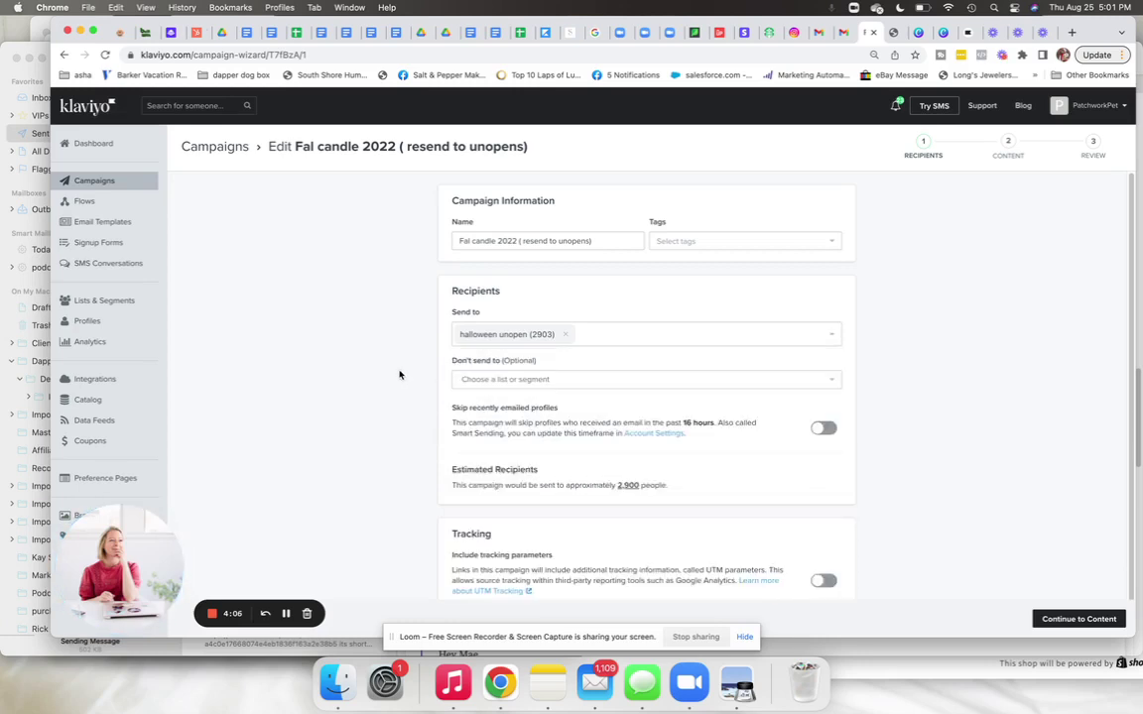
# Continue to the content step showing the 'It's Spooky Season At PatchworkPet' subject line.
pyautogui.click(1067, 621)
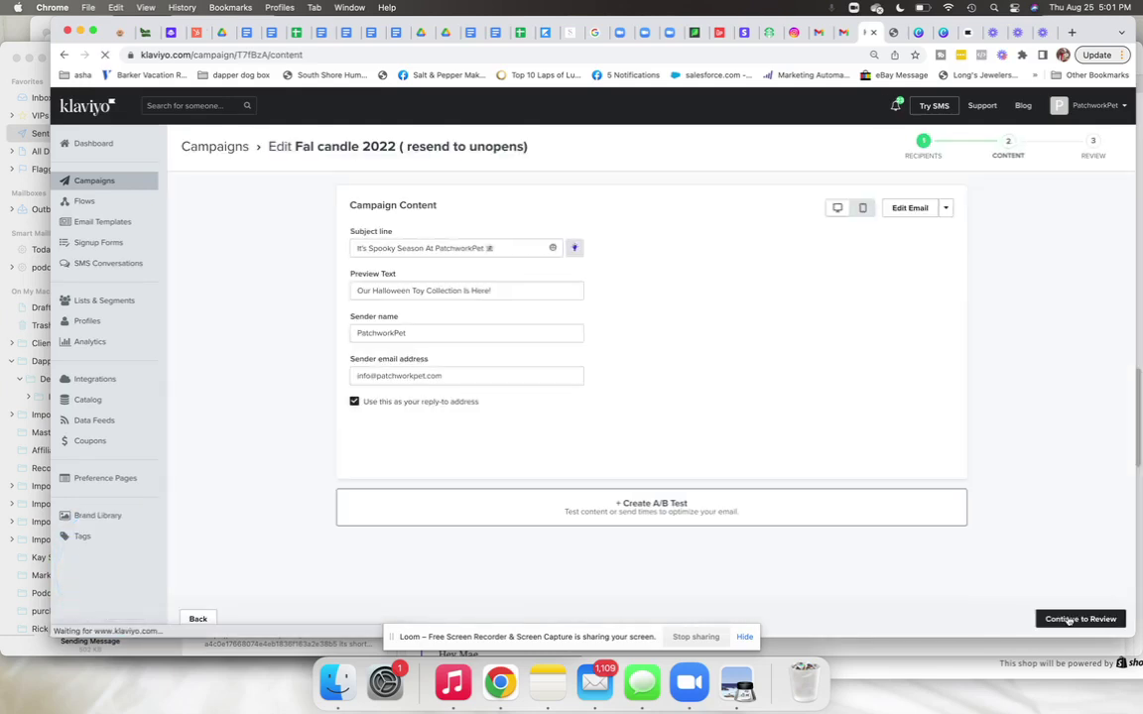